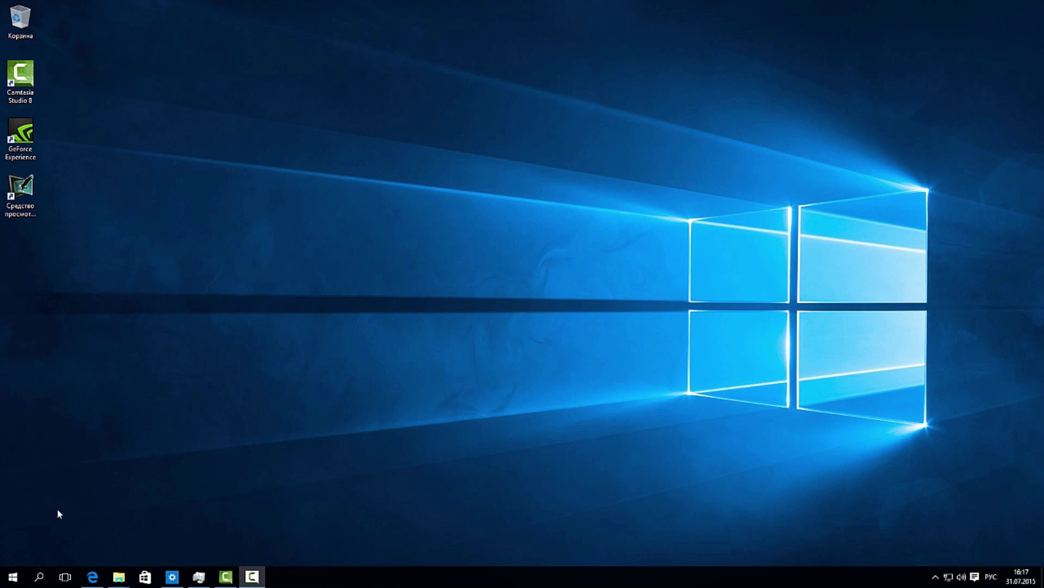
# View the system properties of Этот компьютер from its Start menu tile, and close the System window.
pyautogui.click(13, 577)
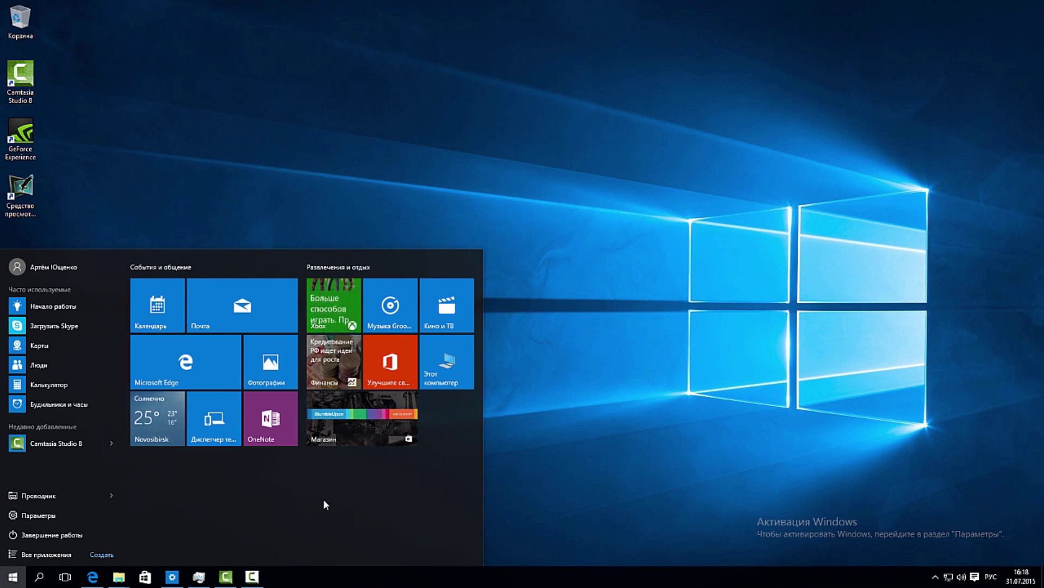
pyautogui.rightClick(448, 366)
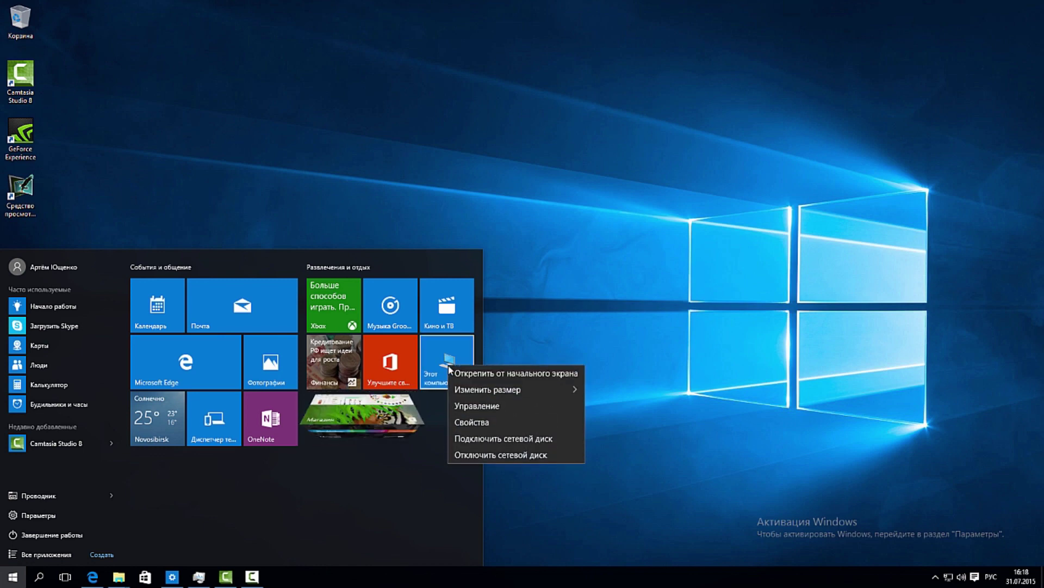
pyautogui.click(462, 419)
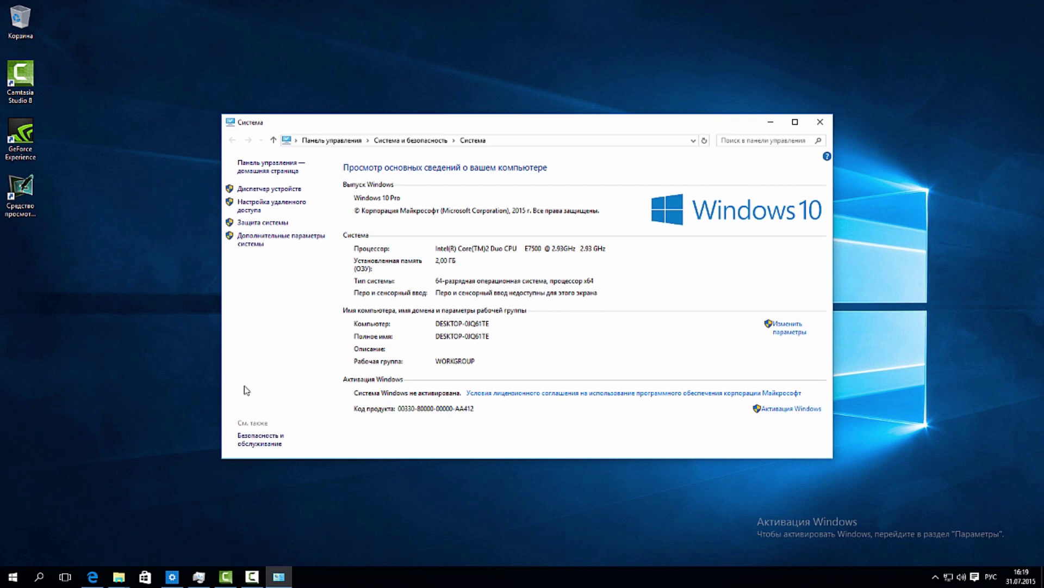
pyautogui.moveTo(656, 121); pyautogui.dragTo(653, 110)
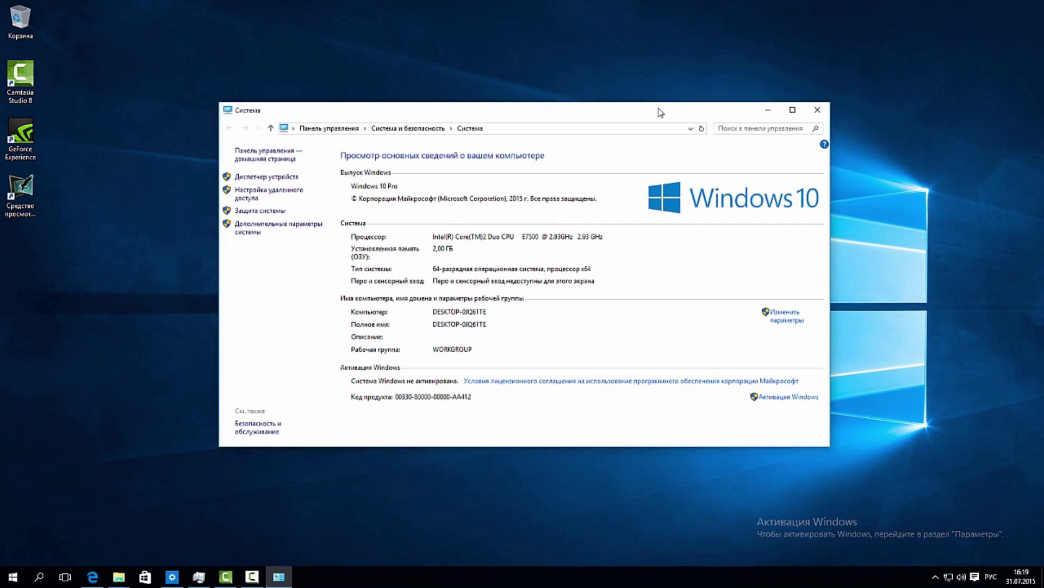
pyautogui.click(813, 112)
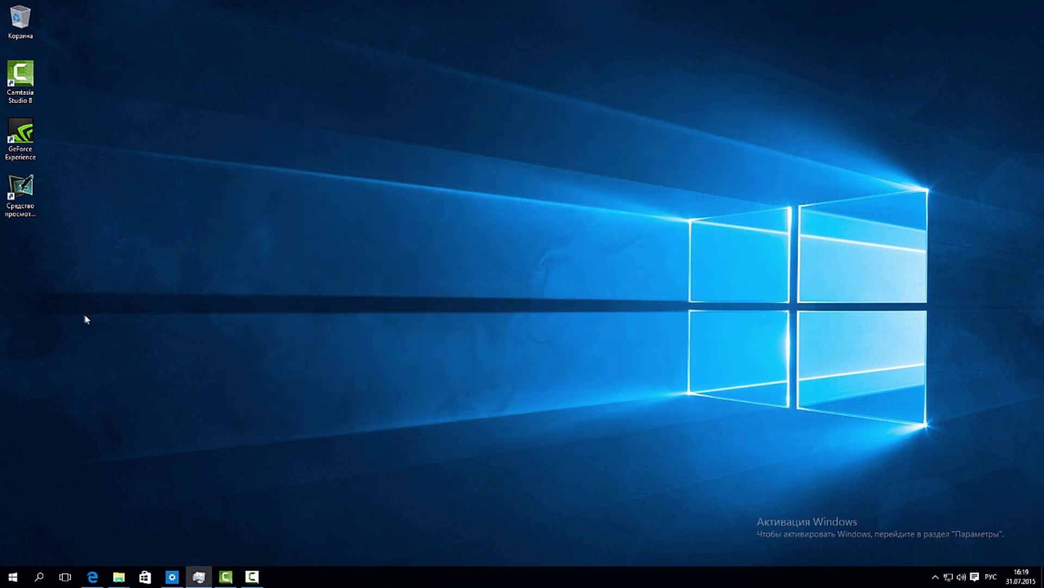
# Look over the Проводник folder shortcuts and the Завершение работы options in the Start menu without choosing any.
pyautogui.press('super')
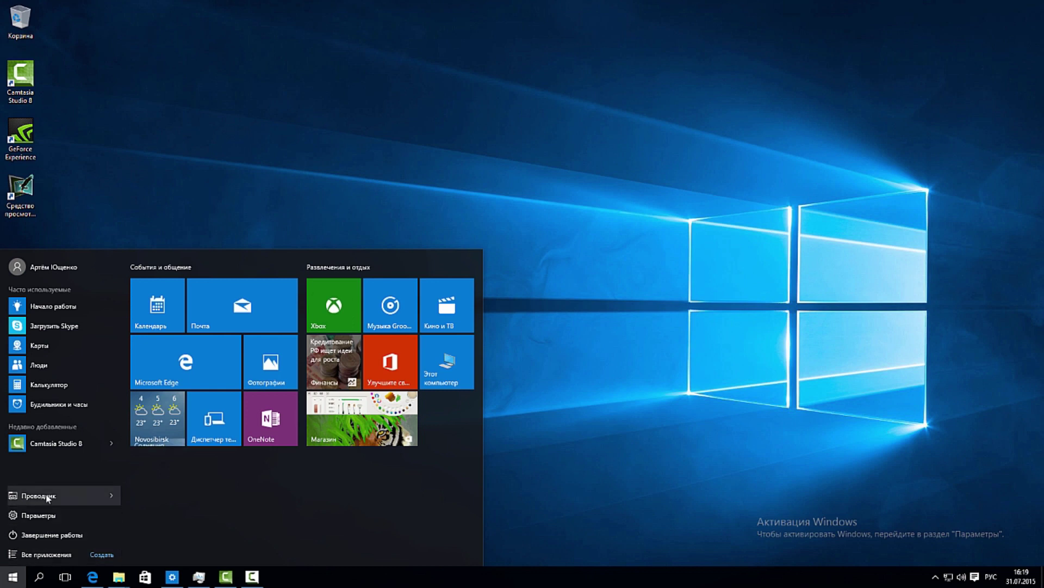
pyautogui.click(113, 496)
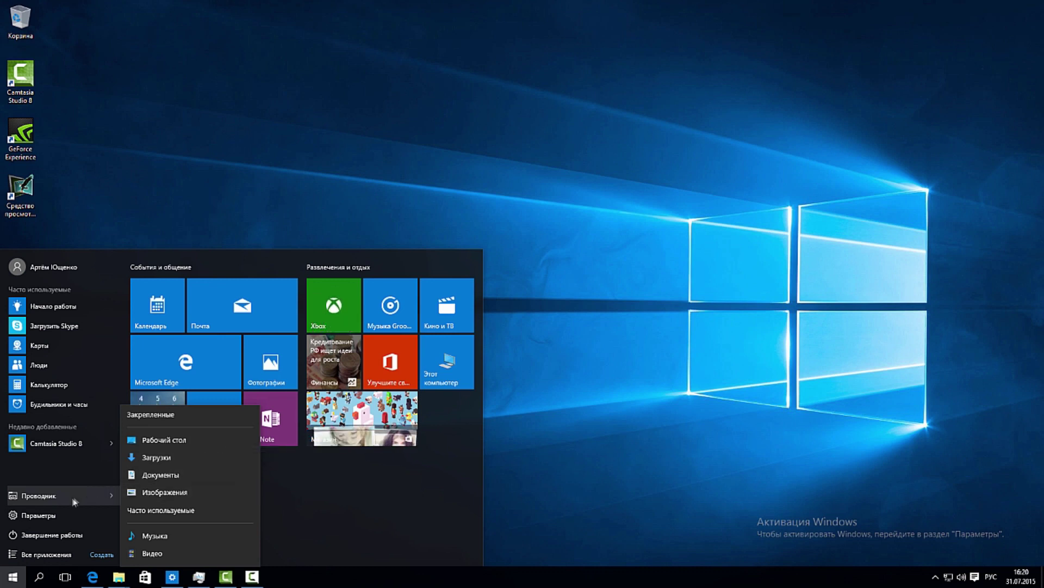
pyautogui.click(51, 535)
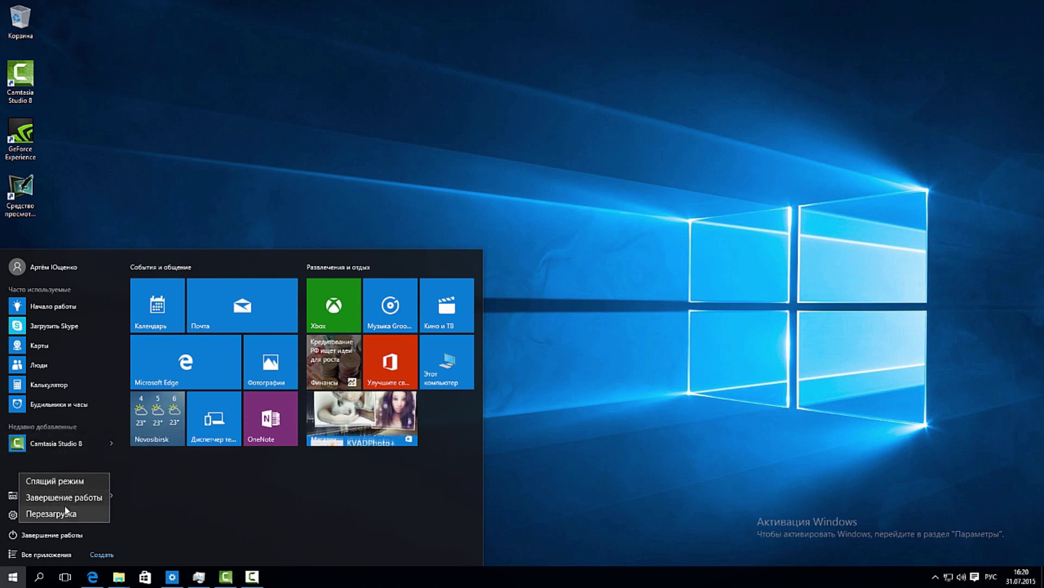
pyautogui.click(142, 513)
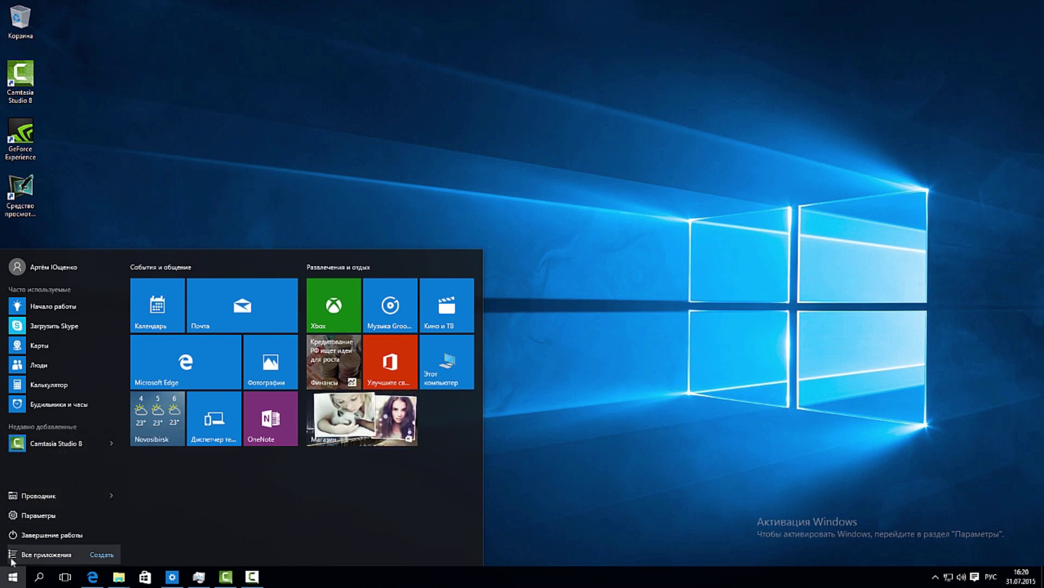
# Browse the full list of installed applications, jump to the letter N through the alphabet index, and return to the main Start view.
pyautogui.click(46, 553)
pyautogui.moveTo(124, 305)
pyautogui.mouseDown()
pyautogui.moveTo(142, 483)
pyautogui.moveTo(135, 321)
pyautogui.mouseUp()
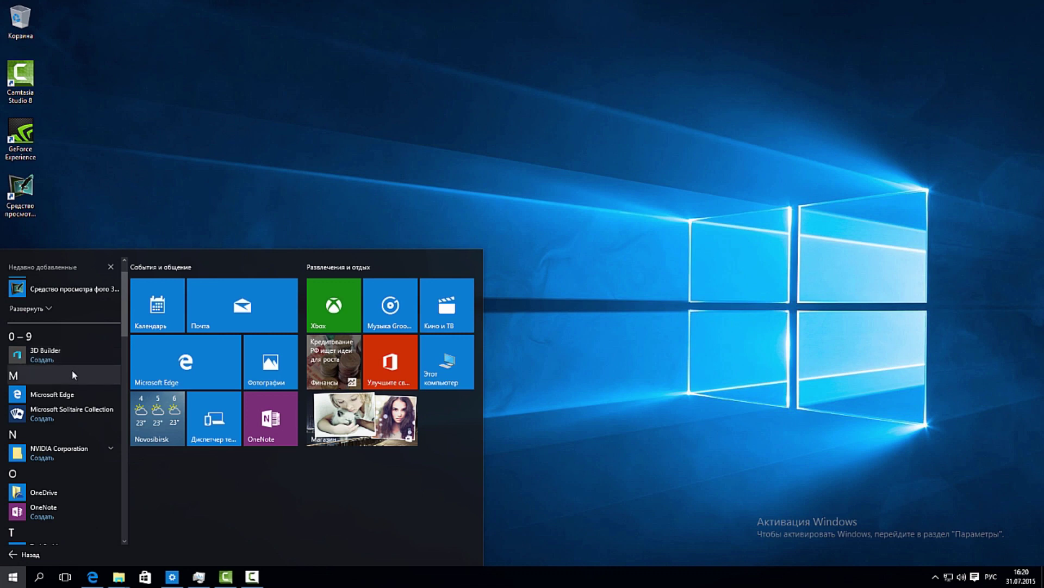
pyautogui.click(21, 379)
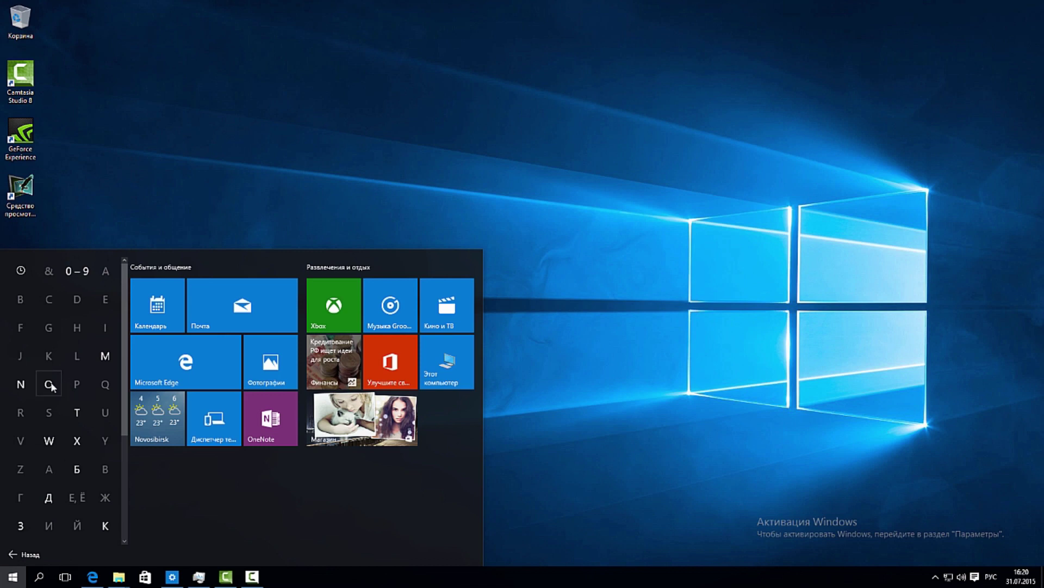
pyautogui.click(21, 385)
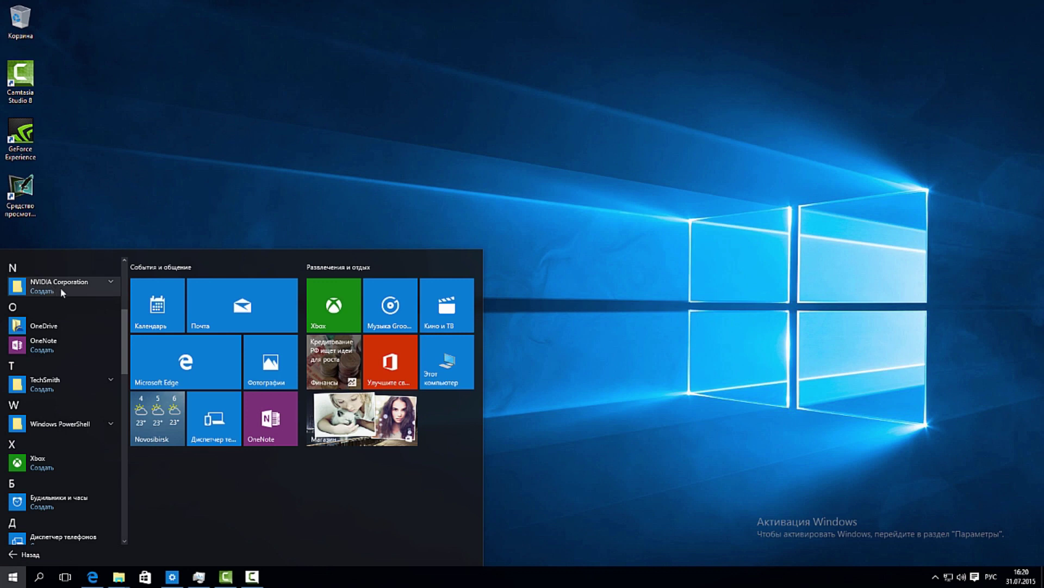
pyautogui.click(27, 554)
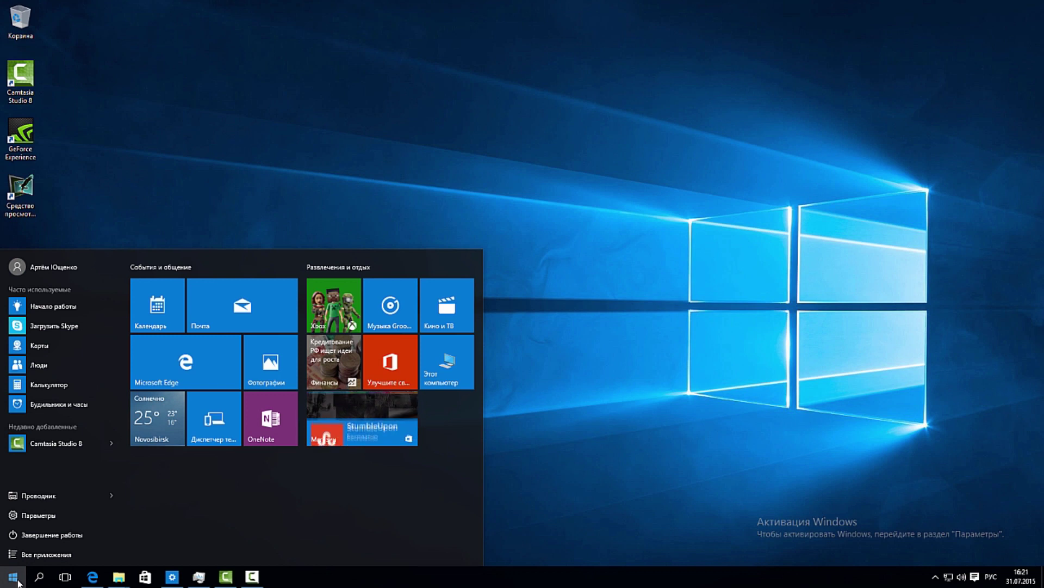
# Search for "панель" from the Start menu, and examine the expanded results with their sorting and category filters.
pyautogui.write('панель')
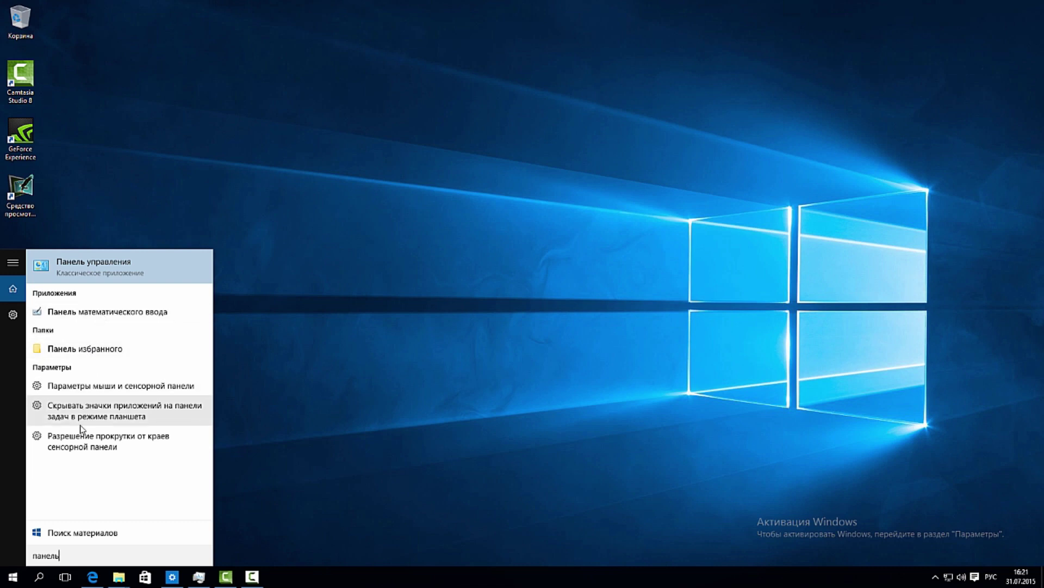
pyautogui.click(81, 533)
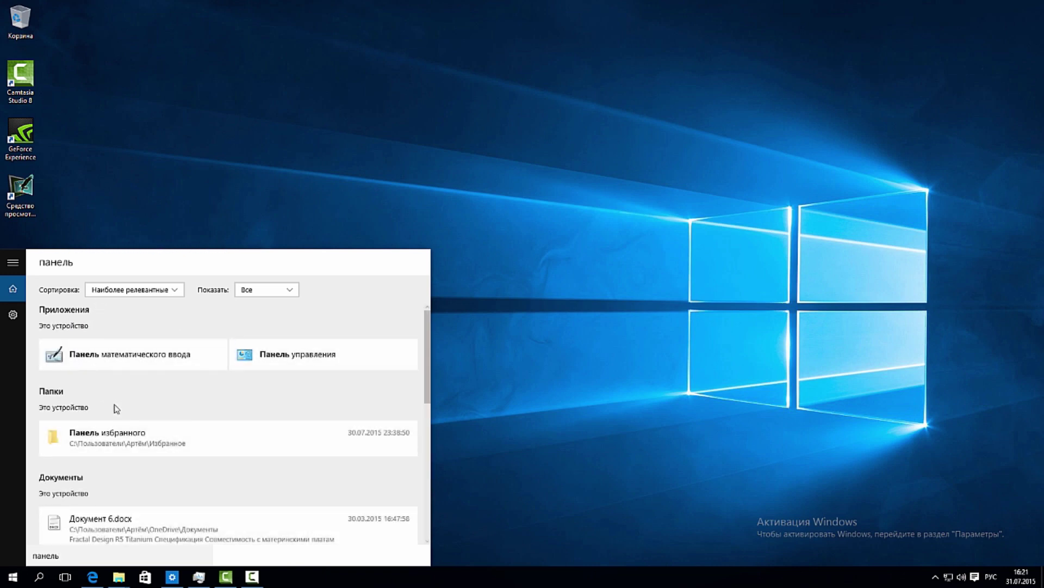
pyautogui.click(170, 290)
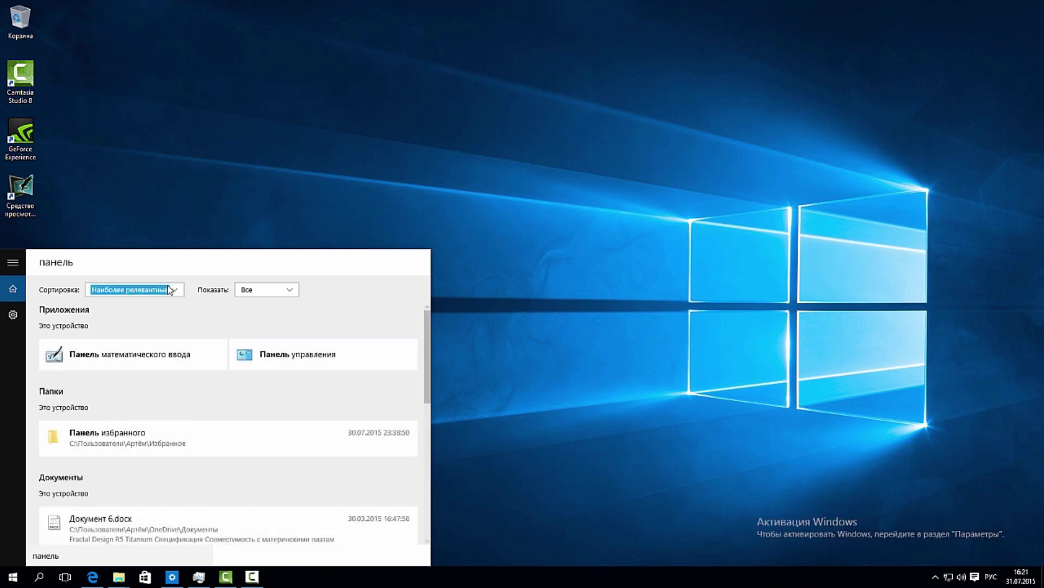
pyautogui.click(289, 290)
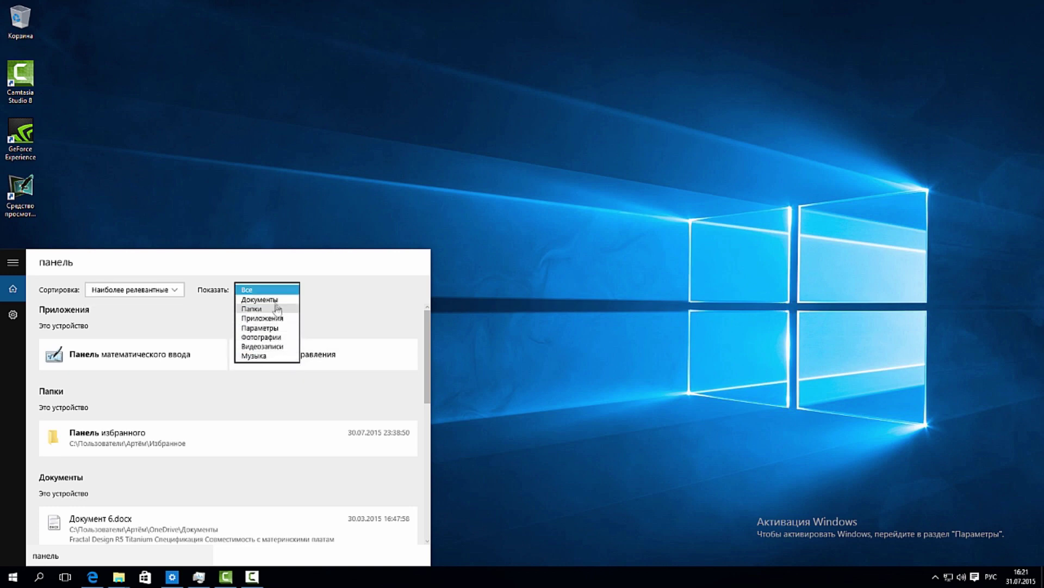
pyautogui.click(357, 297)
pyautogui.scroll(-10, 129, 465)
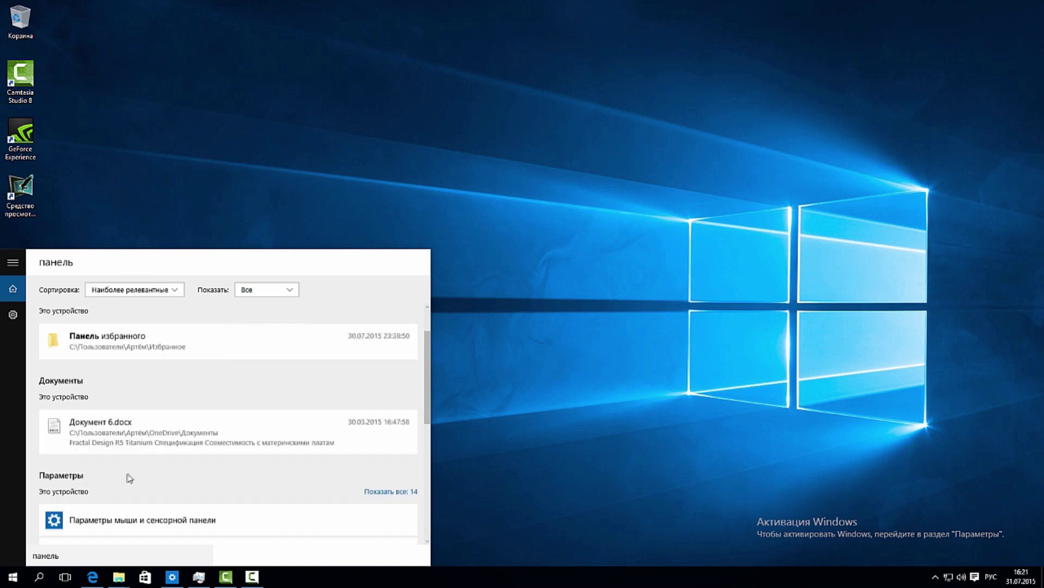
pyautogui.press('Escape')
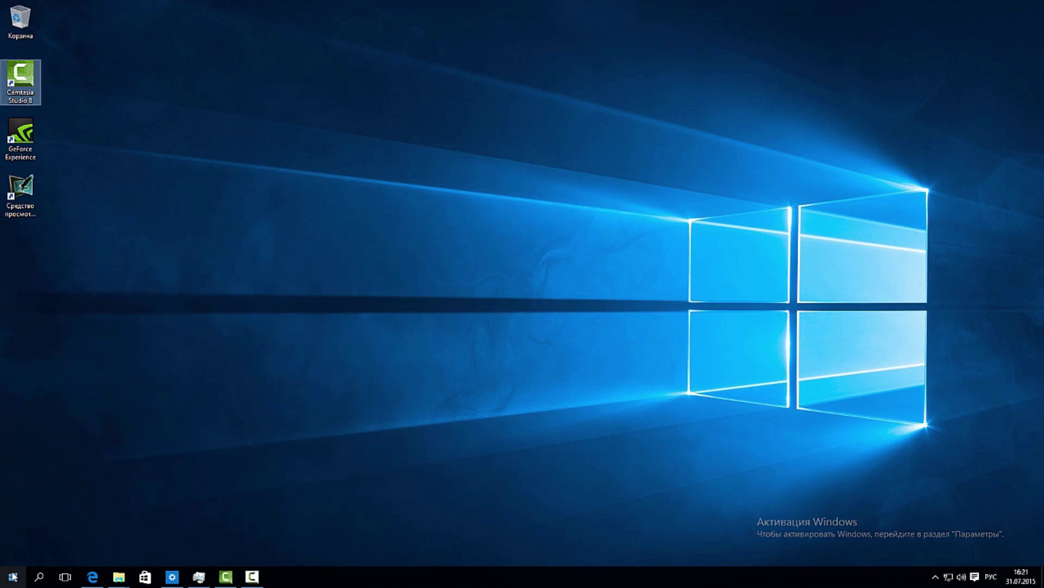
# Search for "панель" using the taskbar search, and dismiss the results.
pyautogui.click(39, 576)
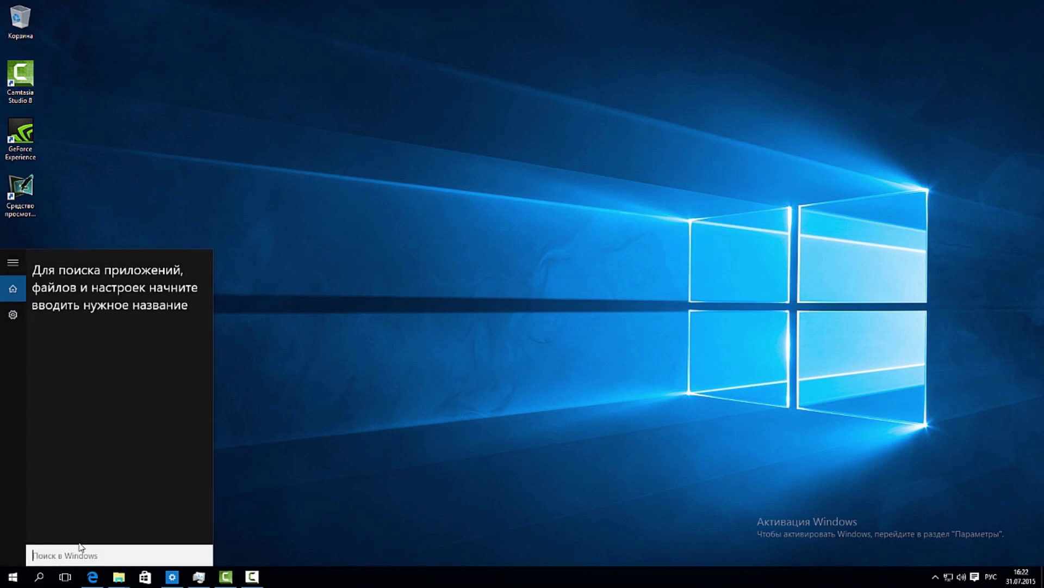
pyautogui.write('апне')
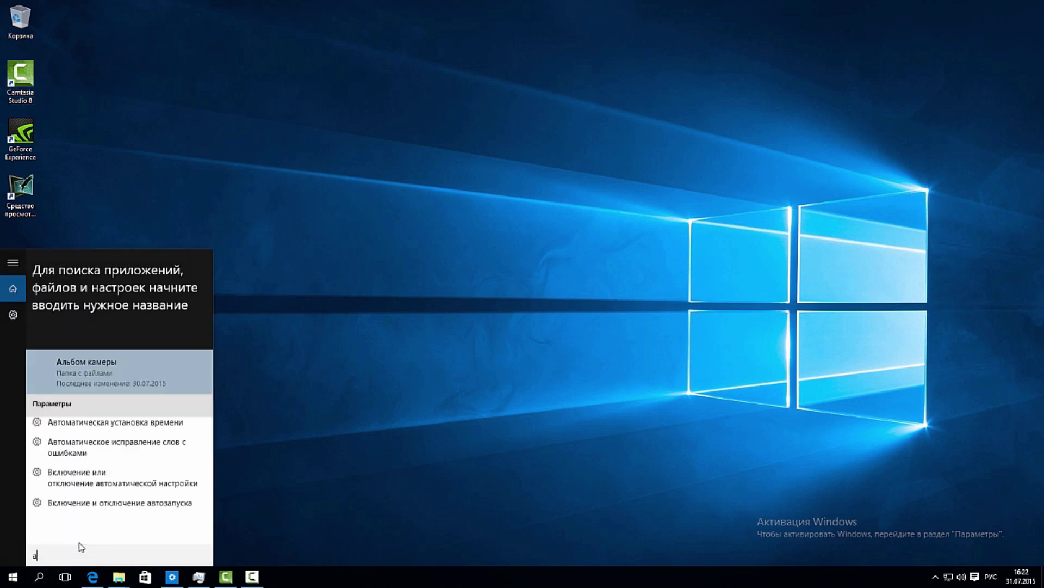
pyautogui.press('BackSpace')
pyautogui.press('BackSpace')
pyautogui.press('BackSpace')
pyautogui.press('BackSpace')
pyautogui.write('панель')
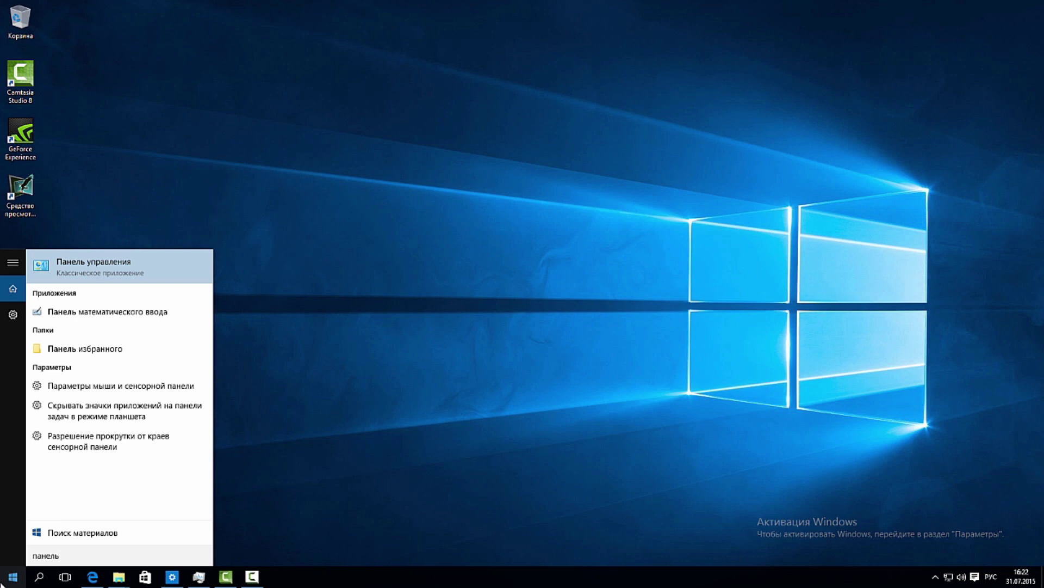
pyautogui.click(424, 442)
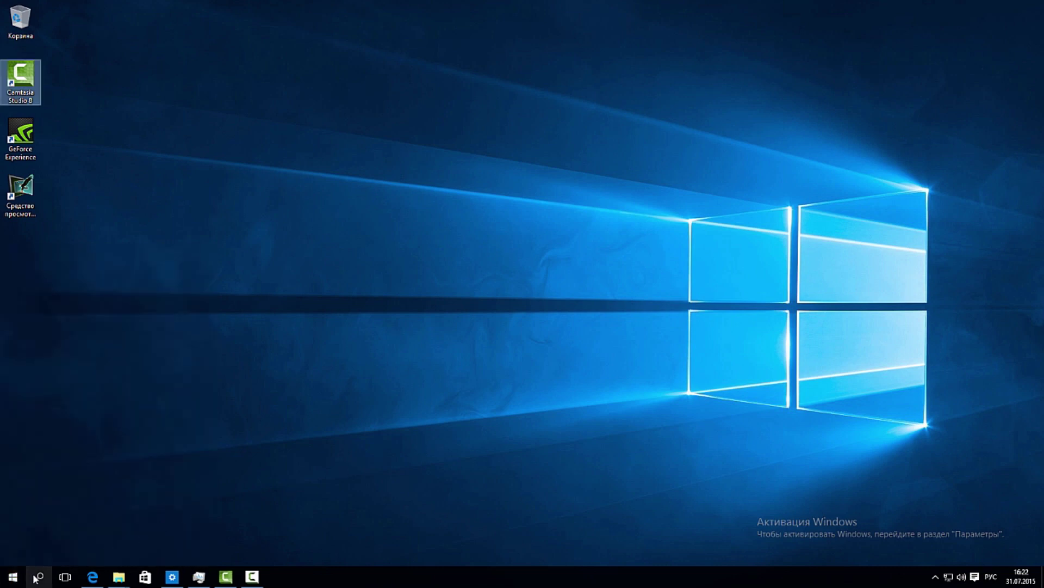
# View the display options for the taskbar search, and close them without choosing any.
pyautogui.rightClick(402, 578)
pyautogui.moveTo(471, 435)
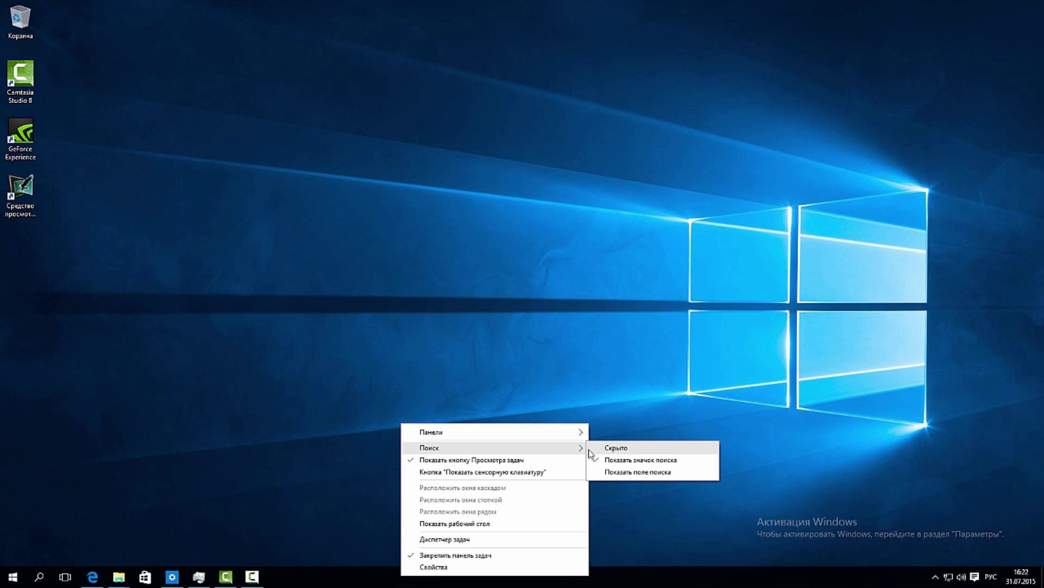
pyautogui.click(202, 411)
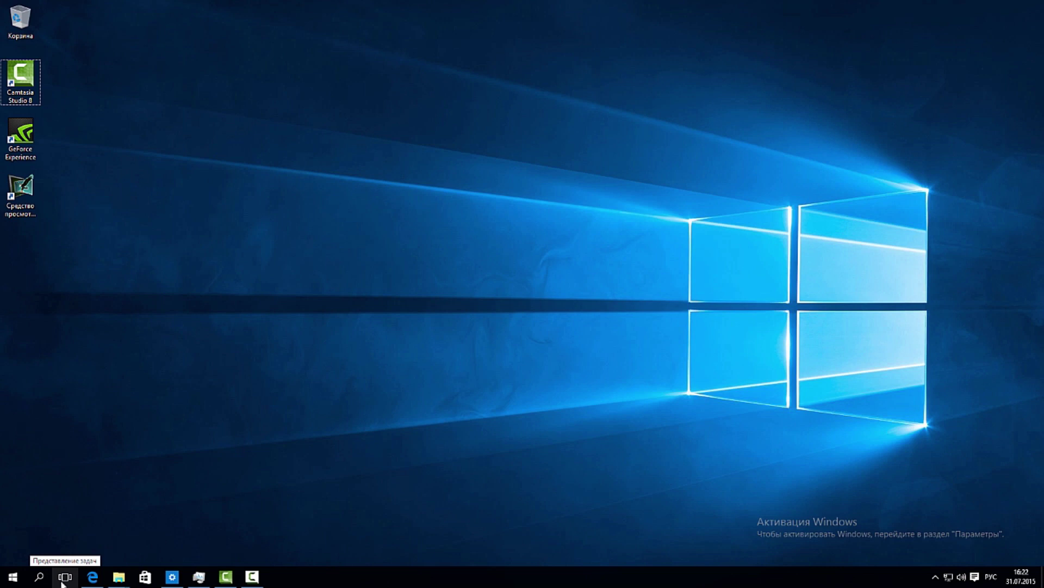
# Show all open windows in Task View, and cycle through them to bring Диспетчер задач to the front.
pyautogui.click(64, 576)
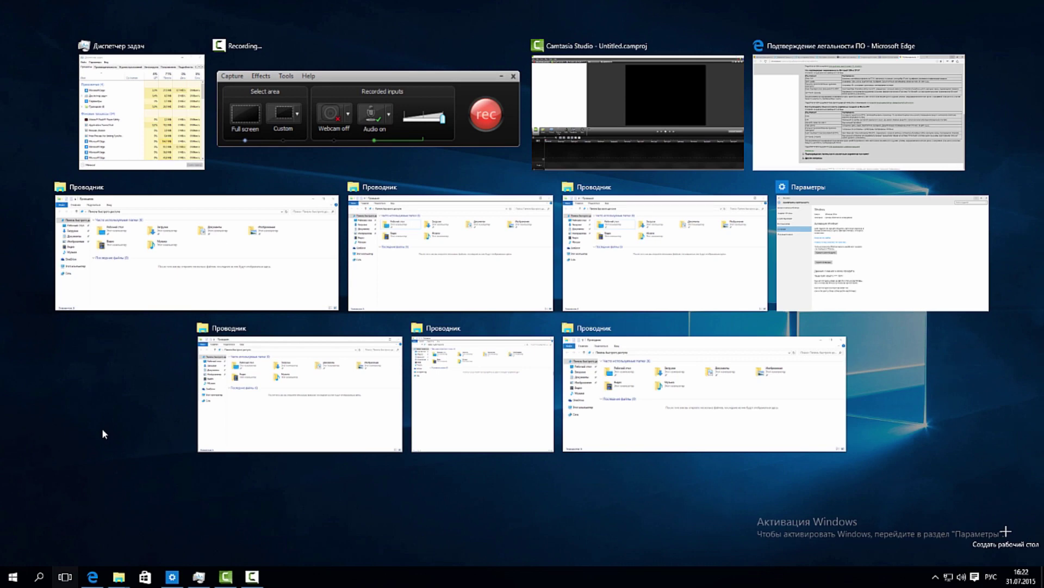
pyautogui.hotkey('alt', 'Tab')
pyautogui.hotkey('alt', 'Tab')
pyautogui.hotkey('alt', 'Tab')
pyautogui.hotkey('alt', 'Tab')
pyautogui.hotkey('alt', 'Tab')
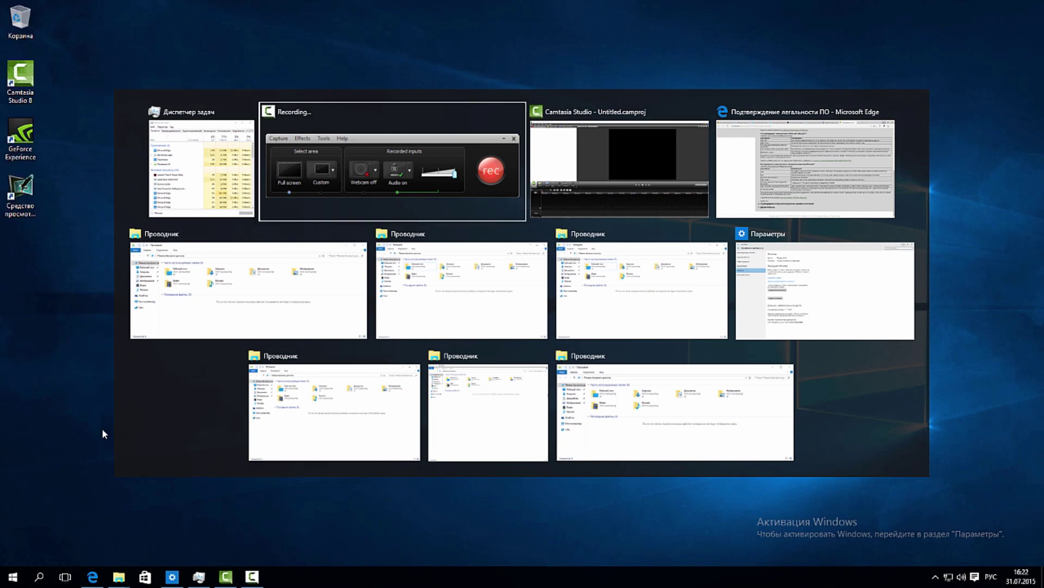
pyautogui.hotkey('alt', 'Tab')
pyautogui.hotkey('alt', 'Tab')
pyautogui.hotkey('alt', 'Tab')
pyautogui.hotkey('alt', 'Tab')
pyautogui.hotkey('alt', 'Tab')
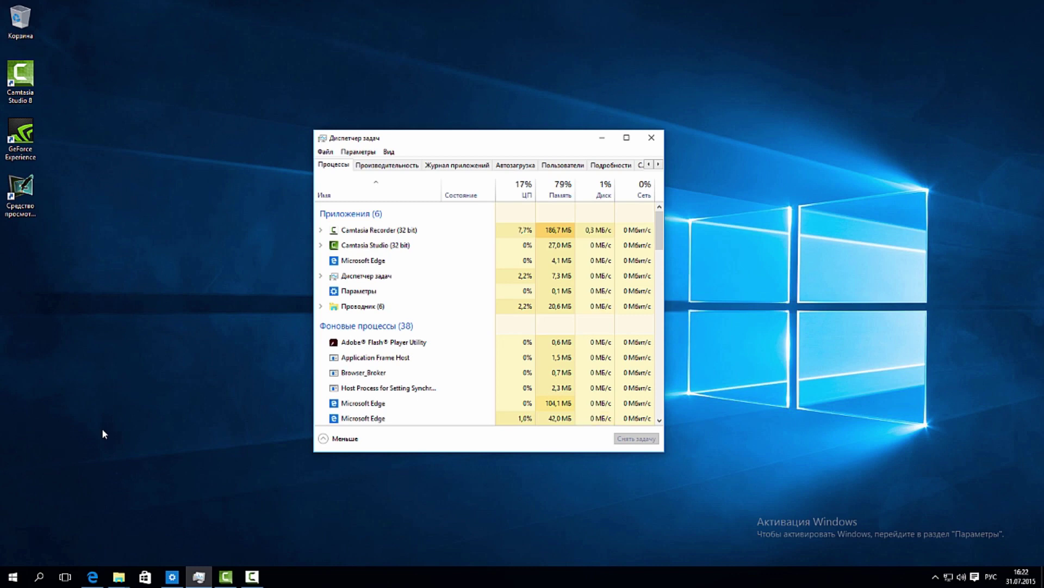
# Switch to the Параметры activation window and back to Диспетчер задач, and minimize both windows.
pyautogui.hotkey('alt', 'Tab')
pyautogui.hotkey('alt', 'Tab')
pyautogui.hotkey('alt', 'Tab')
pyautogui.hotkey('alt', 'Tab')
pyautogui.hotkey('alt', 'Tab')
pyautogui.hotkey('alt', 'Tab')
pyautogui.hotkey('alt', 'Tab')
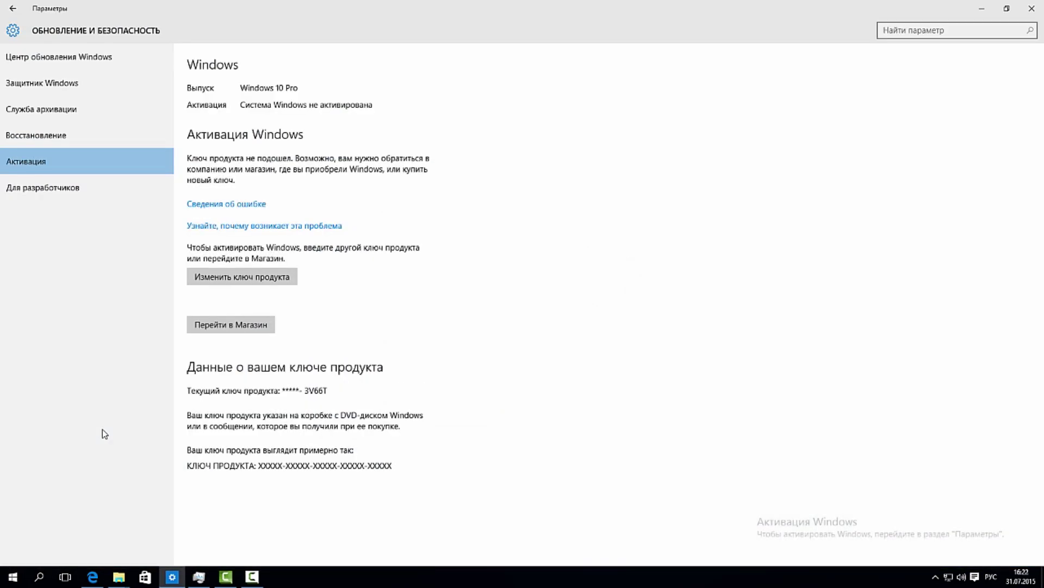
pyautogui.hotkey('alt', 'Tab')
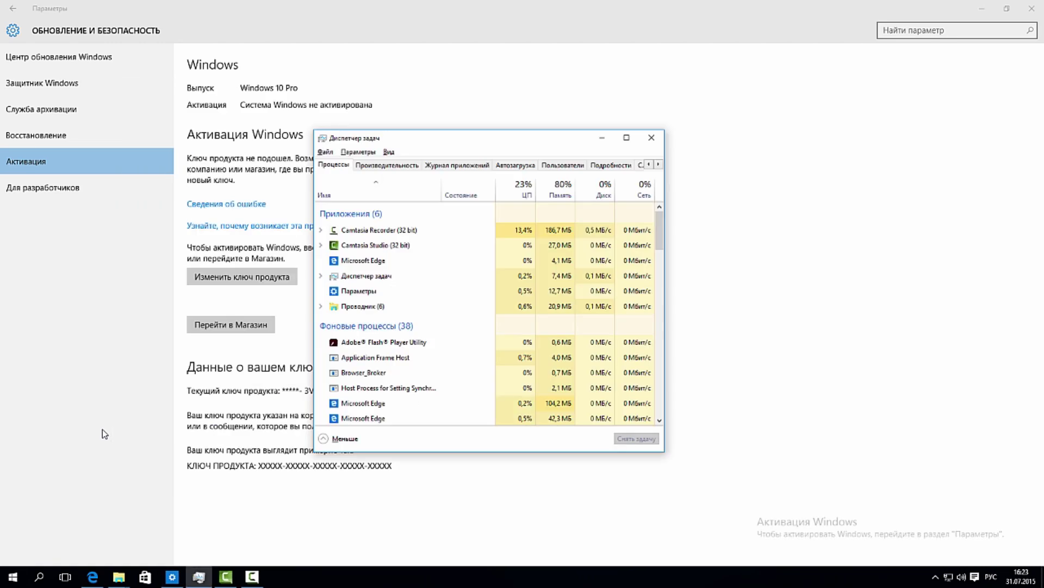
pyautogui.click(981, 8)
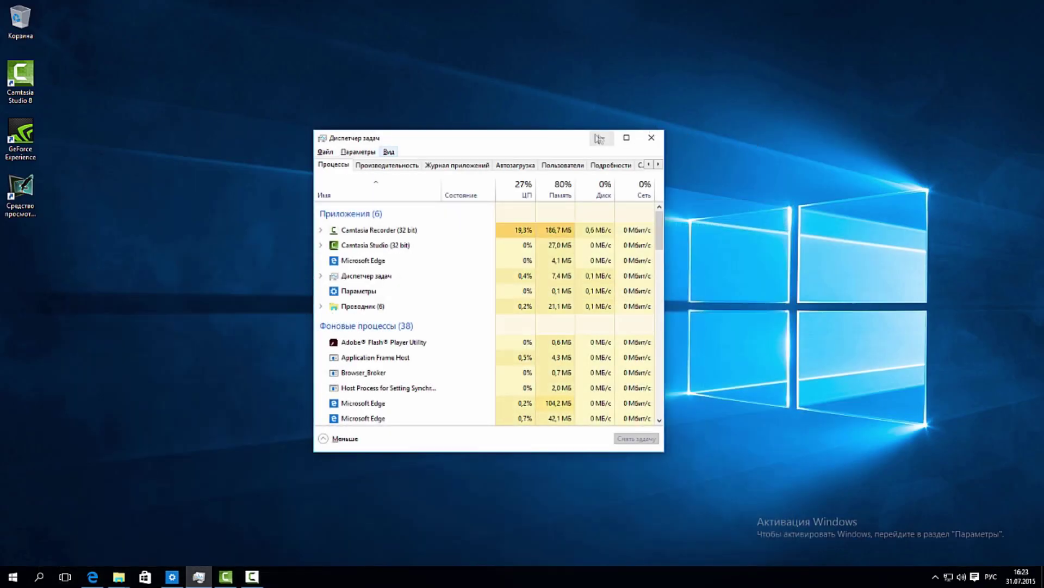
pyautogui.click(597, 139)
# Create a second virtual desktop and switch to it, and preview the recorder window there.
pyautogui.press('super+Tab')
pyautogui.click(1006, 531)
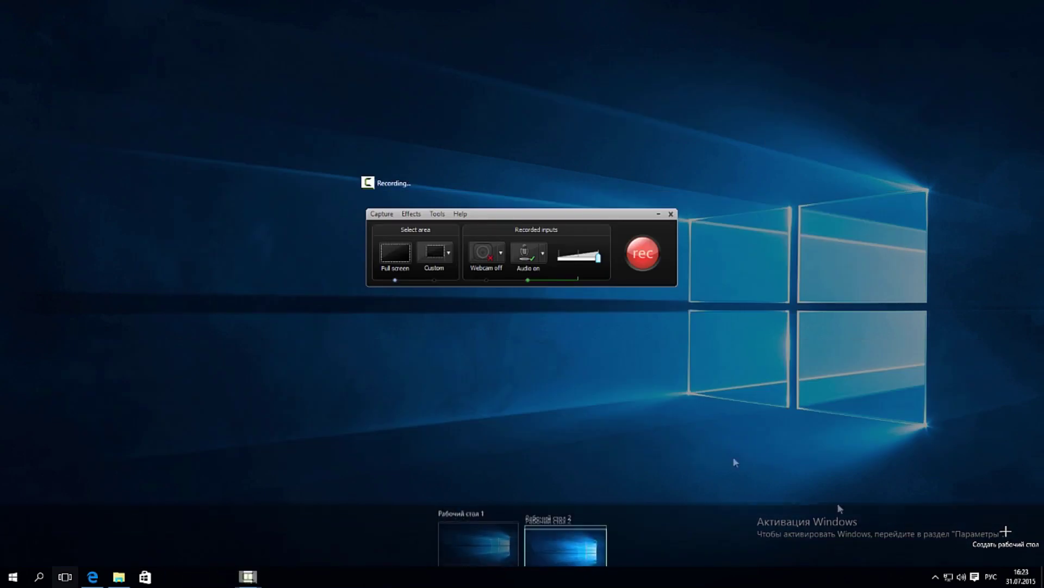
pyautogui.click(572, 513)
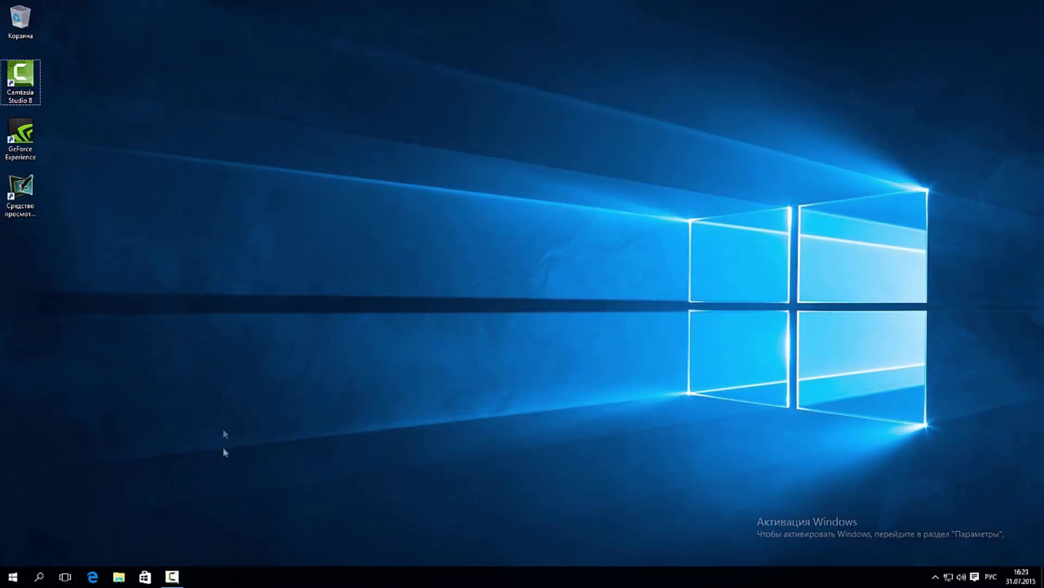
pyautogui.moveTo(172, 576)
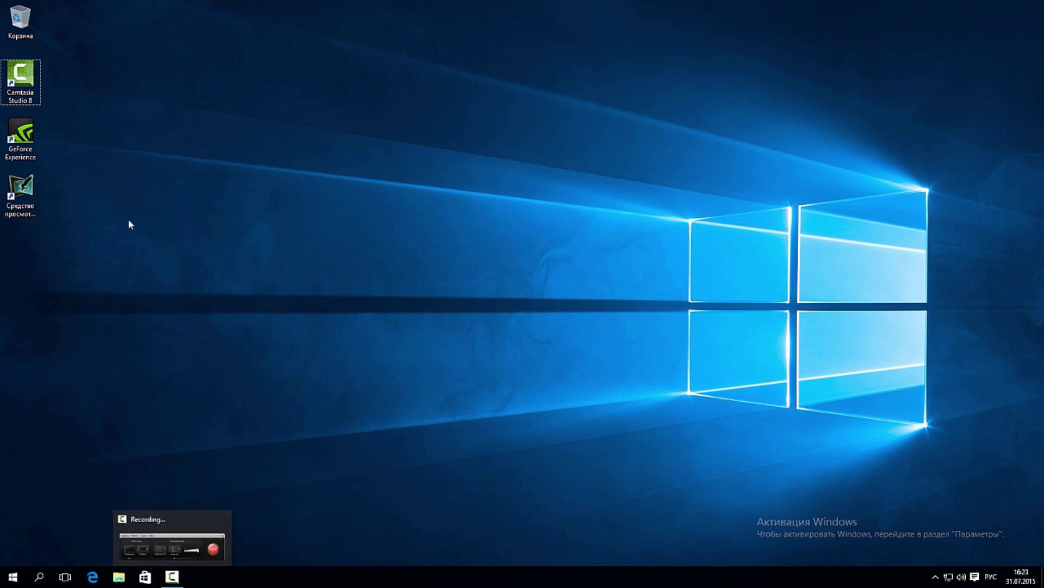
# Open the NVIDIA Control Panel on the second desktop.
pyautogui.rightClick(128, 221)
pyautogui.click(185, 296)
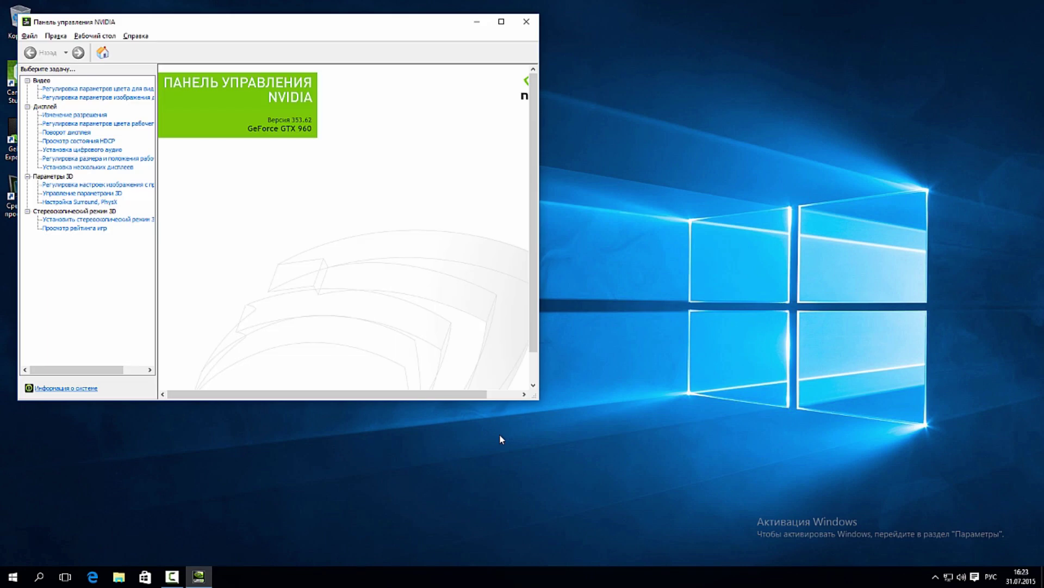
# Show the second desktop's open windows in the switcher, and use Task View to switch back to Рабочий стол 1.
pyautogui.hotkey('alt', 'Tab')
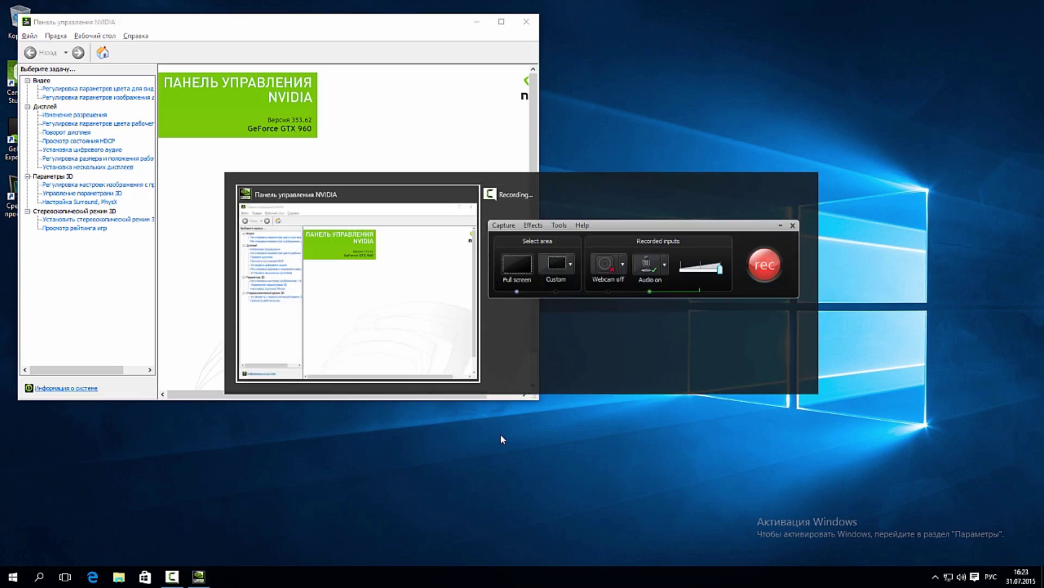
pyautogui.hotkey('alt', 'Tab')
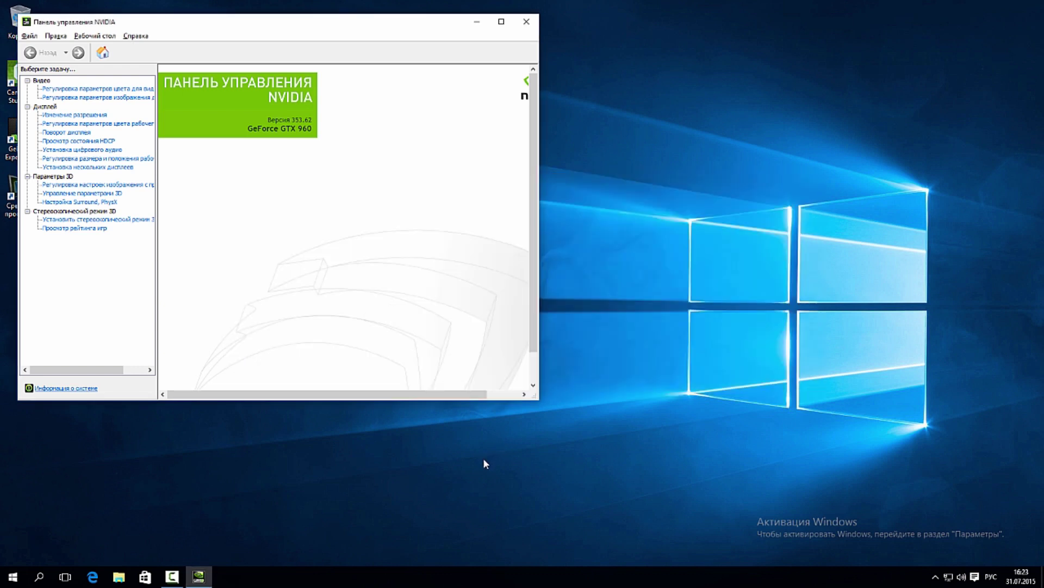
pyautogui.click(61, 576)
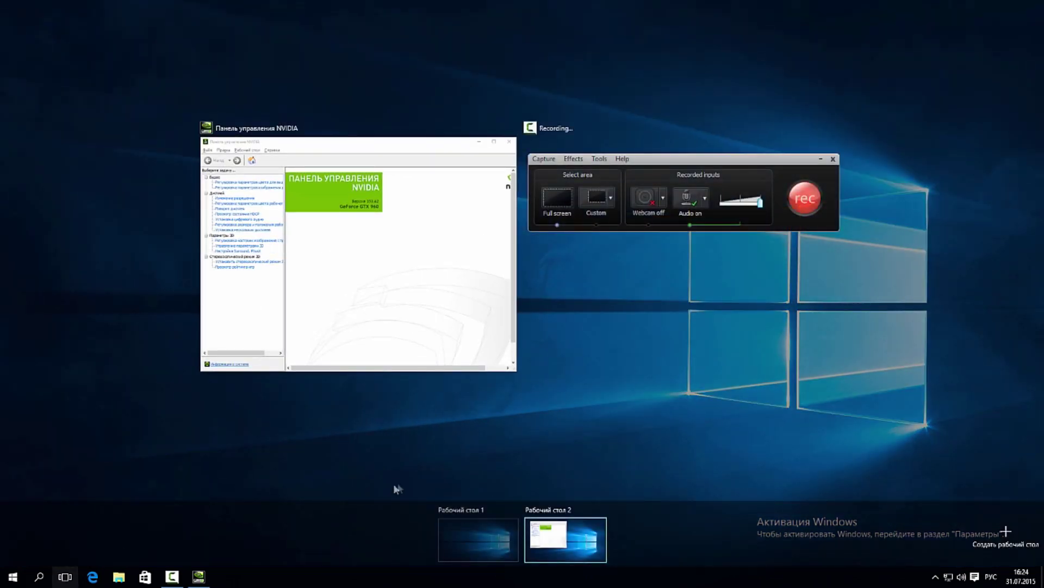
pyautogui.moveTo(478, 531)
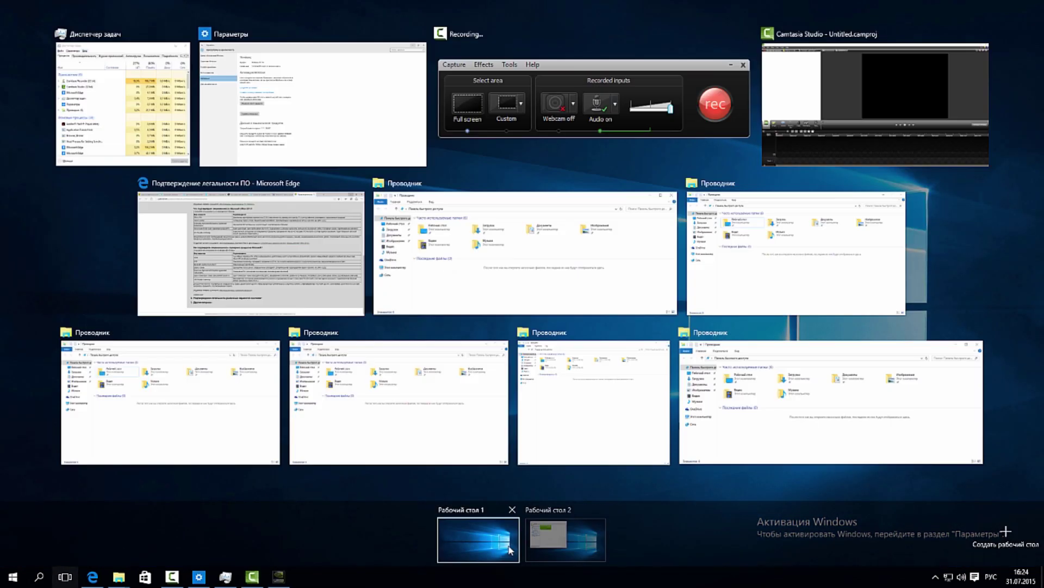
pyautogui.moveTo(547, 548)
pyautogui.click(497, 546)
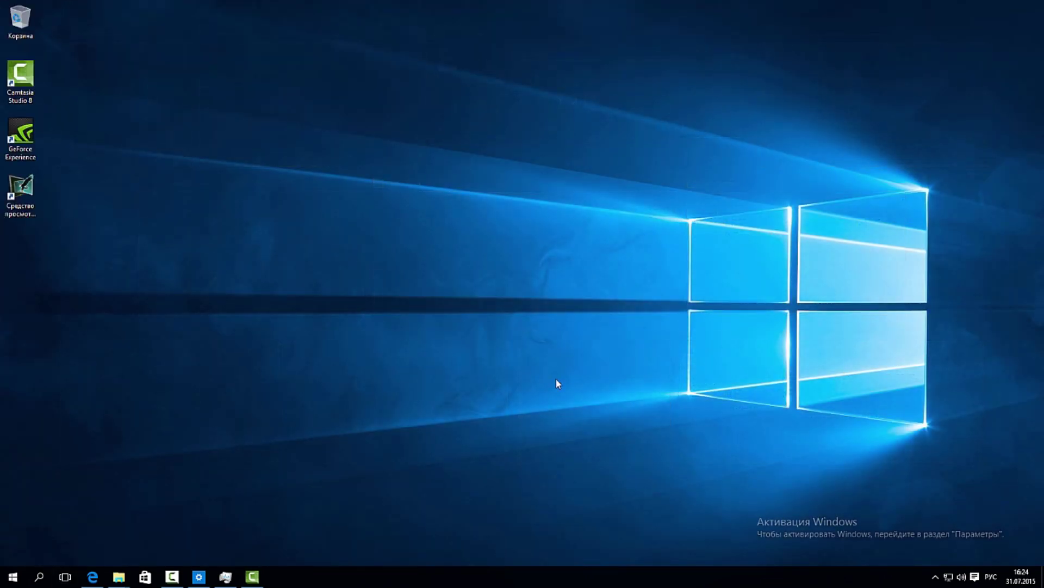
# Remove Рабочий стол 2 in Task View, and move and close the NVIDIA Control Panel window on the remaining desktop.
pyautogui.click(65, 576)
pyautogui.click(604, 511)
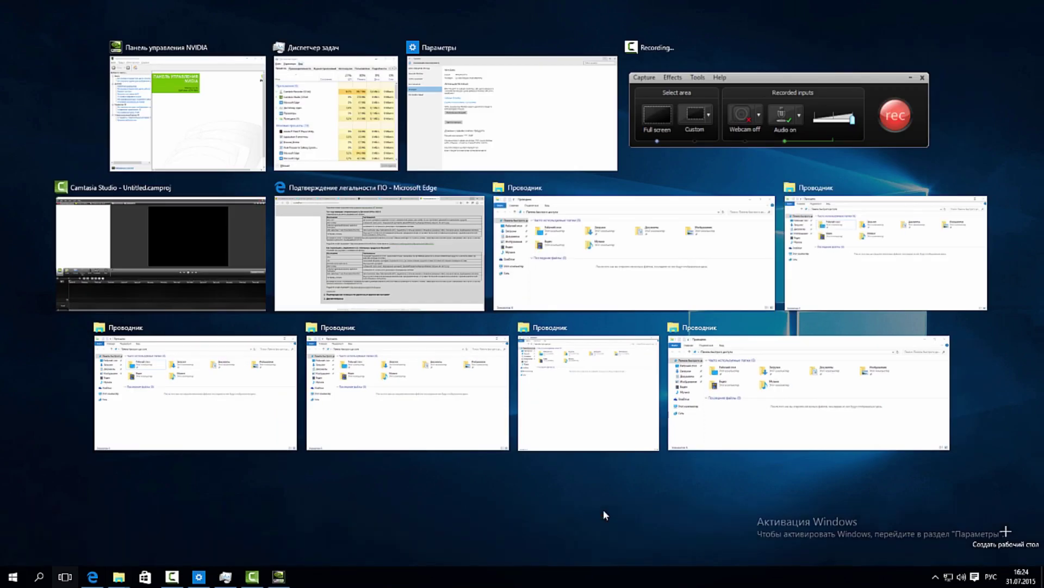
pyautogui.click(503, 498)
pyautogui.moveTo(413, 16); pyautogui.dragTo(505, 74)
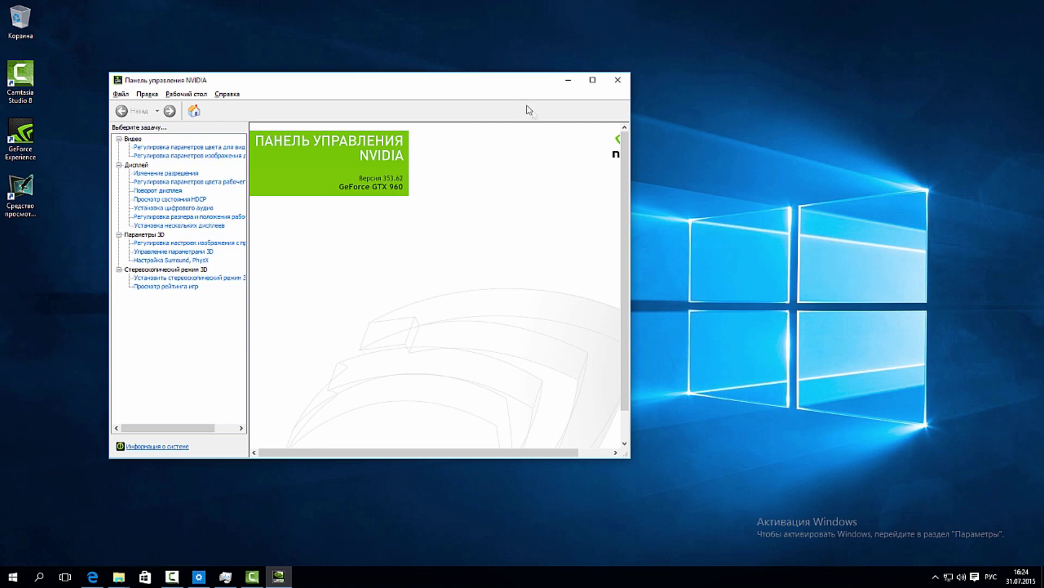
pyautogui.click(617, 81)
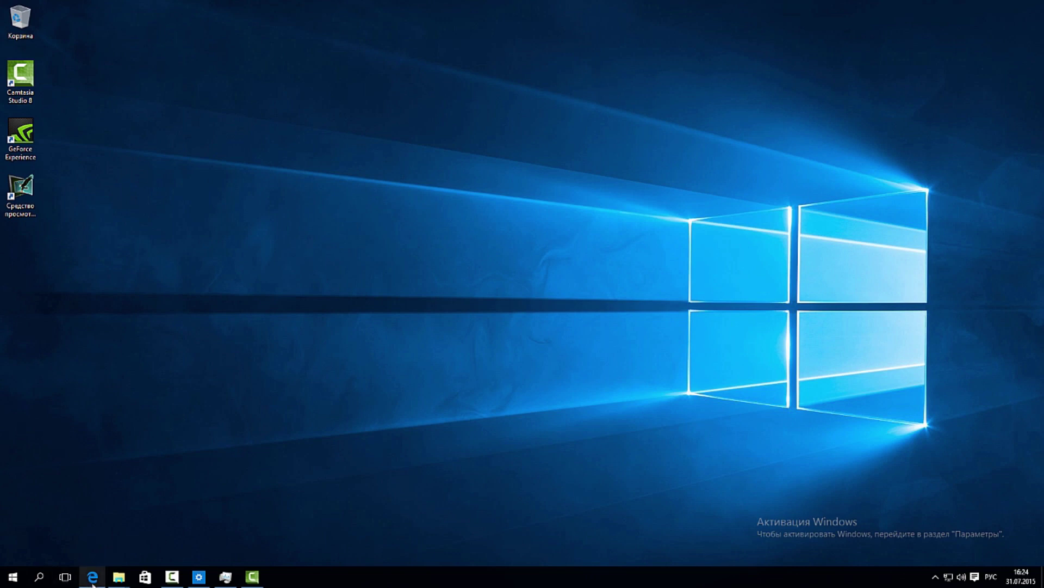
# Bring up a Проводник window and snap it through different screen halves and quarters, ending in the lower-right quarter.
pyautogui.moveTo(119, 577)
pyautogui.click(376, 544)
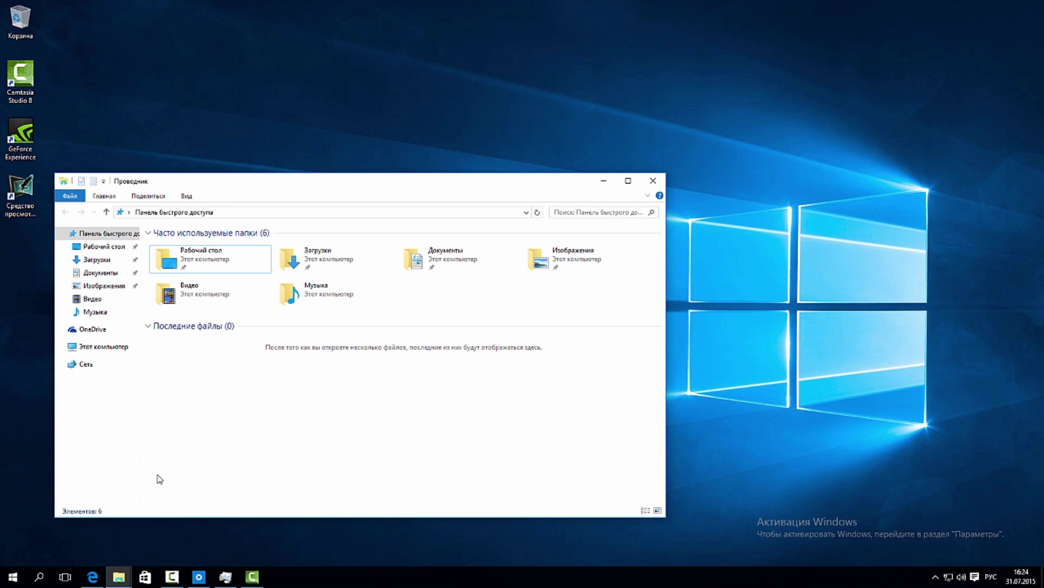
pyautogui.press('super+Right')
pyautogui.press('super+Left')
pyautogui.press('super+Down')
pyautogui.press('super+Up')
pyautogui.press('super+Up')
pyautogui.press('super+Right')
pyautogui.press('super+Left')
pyautogui.press('super+Up')
pyautogui.press('super+Left')
pyautogui.press('super+Down')
pyautogui.press('super+Right')
# Bring up a second Проводник window, try several snap positions and maximizing, and snap it to the left half of the screen.
pyautogui.moveTo(112, 580)
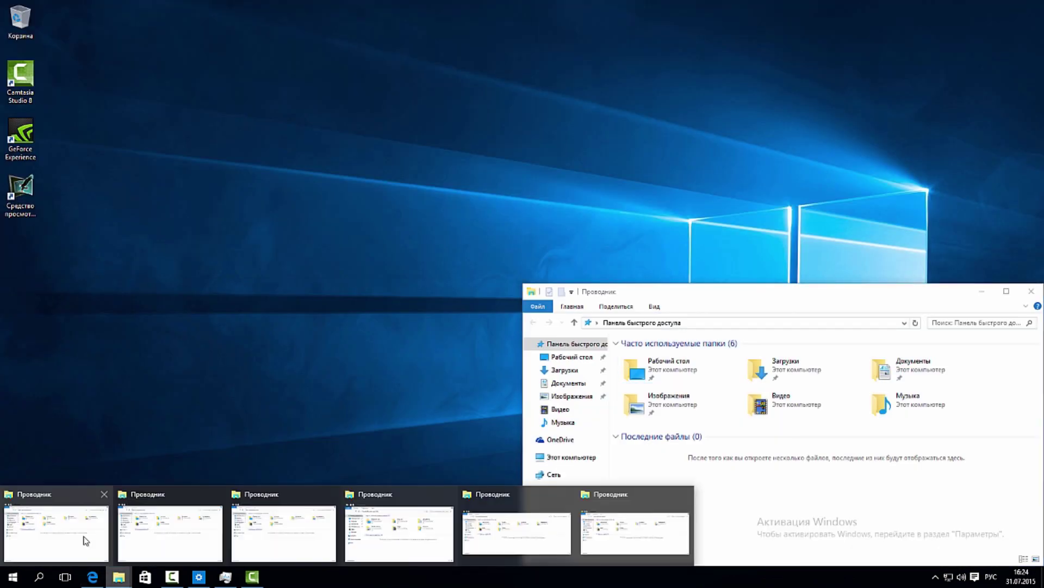
pyautogui.click(93, 530)
pyautogui.press('super+Left')
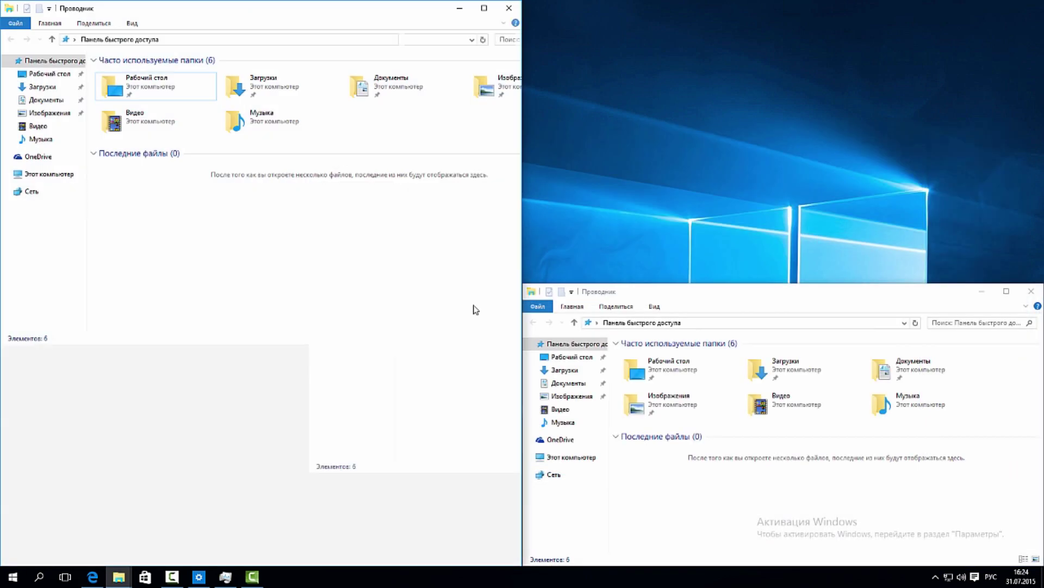
pyautogui.press('super+Right')
pyautogui.press('super+Right')
pyautogui.press('super+Left')
pyautogui.press('super+Up')
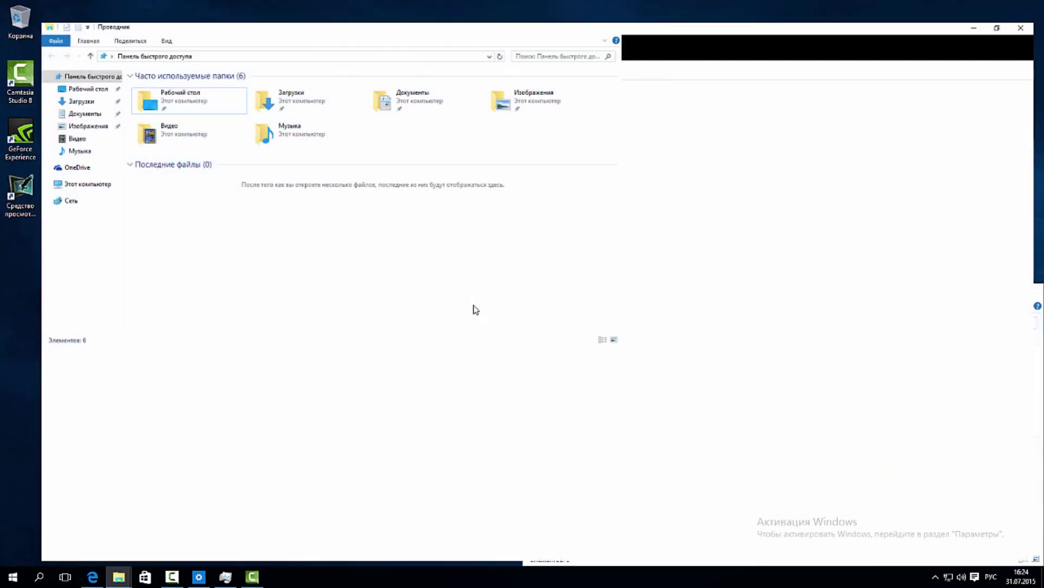
pyautogui.press('super+Left')
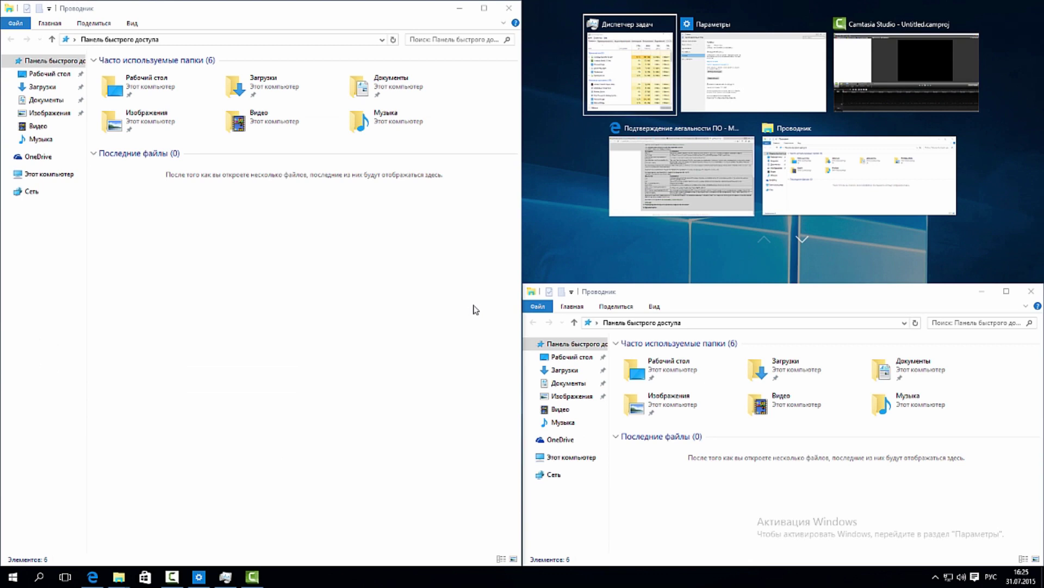
# Fill the free upper-right quarter with the suggested Параметры window, and return to the empty desktop.
pyautogui.press('Right')
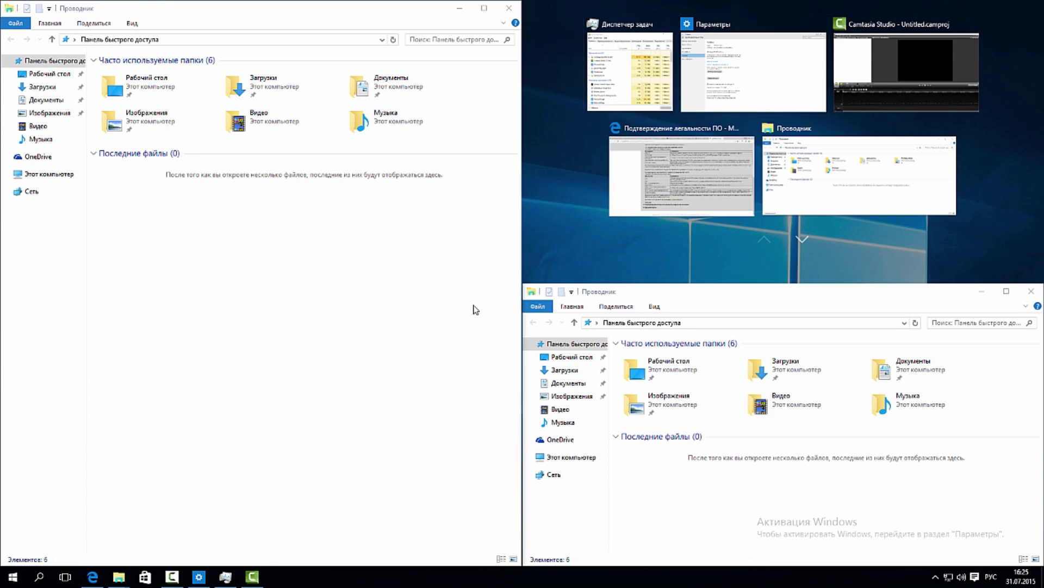
pyautogui.press('Return')
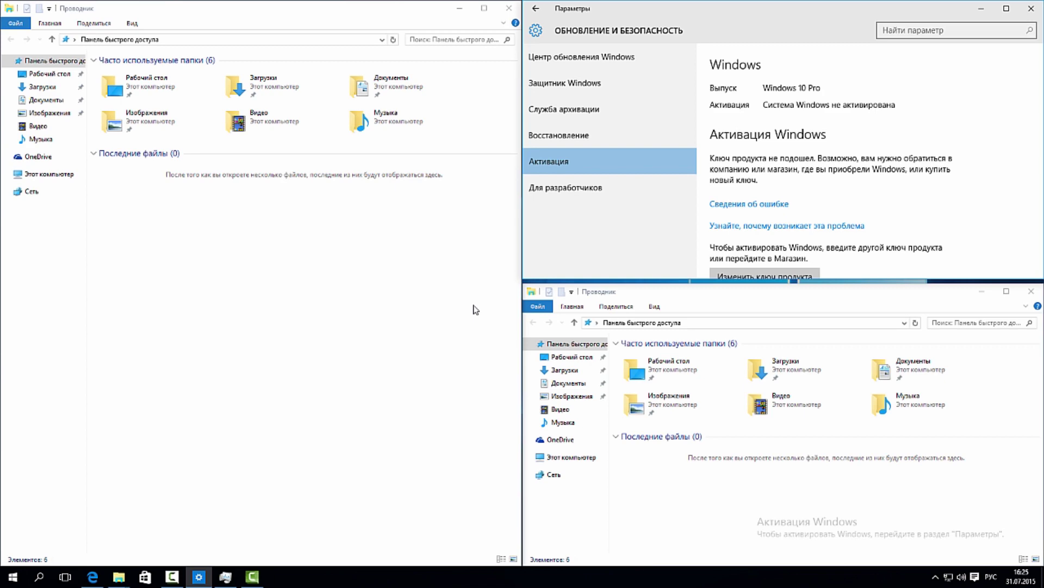
pyautogui.press('super+d')
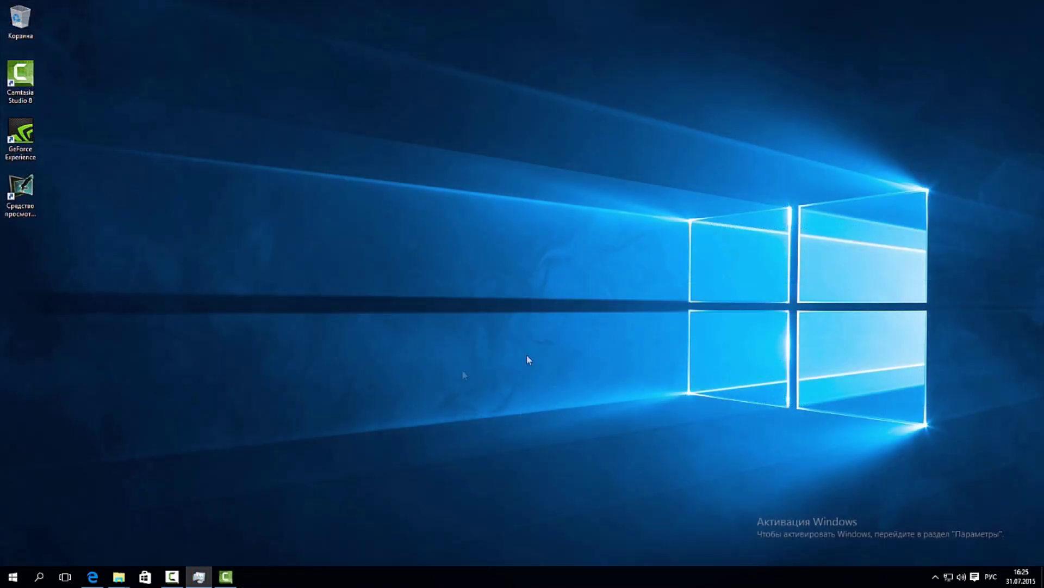
# Bring up a Проводник window, move it around the desktop, and minimize it.
pyautogui.moveTo(119, 576)
pyautogui.click(418, 527)
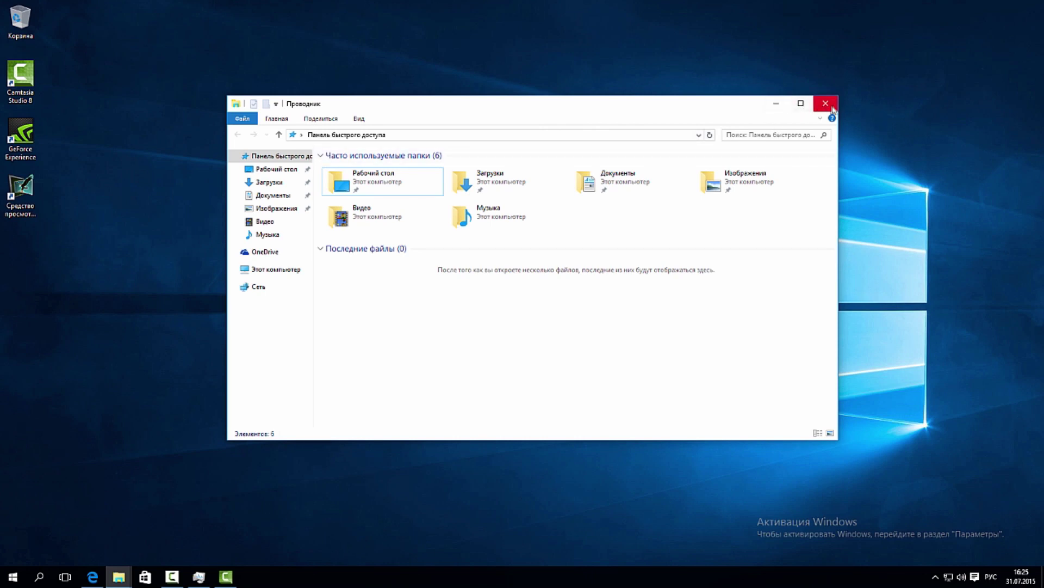
pyautogui.moveTo(750, 110); pyautogui.dragTo(745, 131)
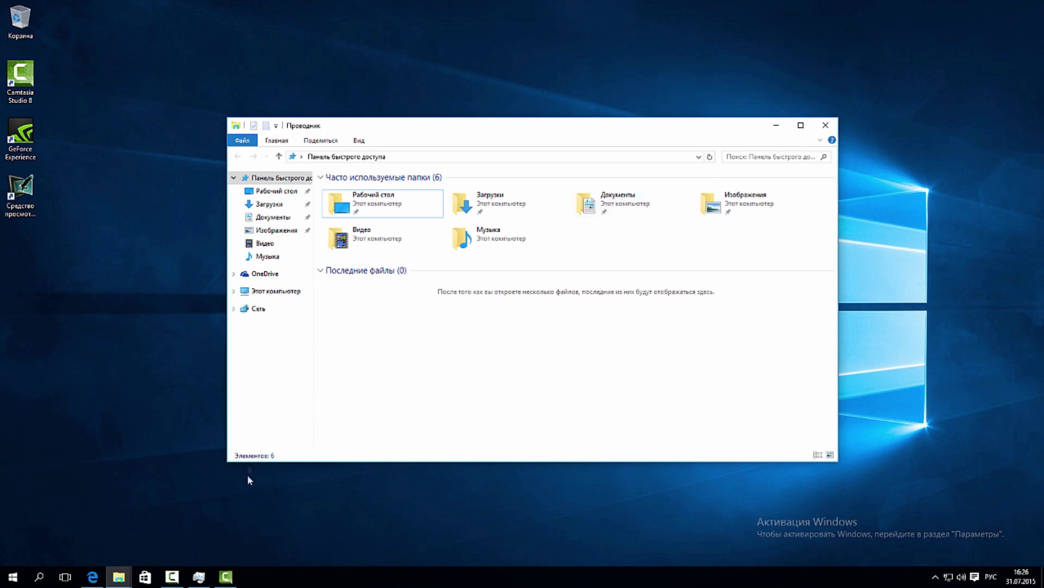
pyautogui.moveTo(678, 136); pyautogui.dragTo(615, 137)
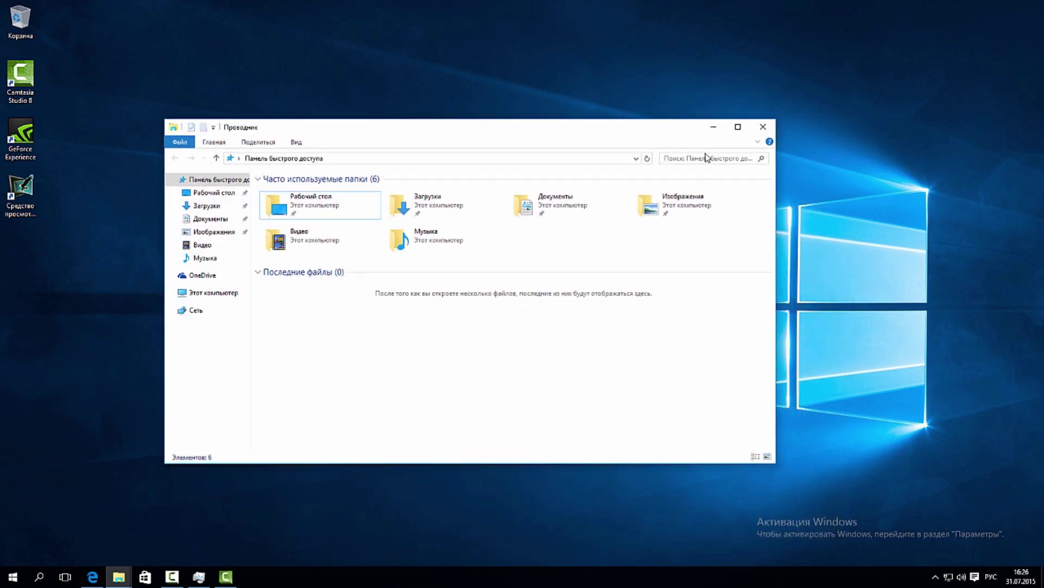
pyautogui.click(713, 126)
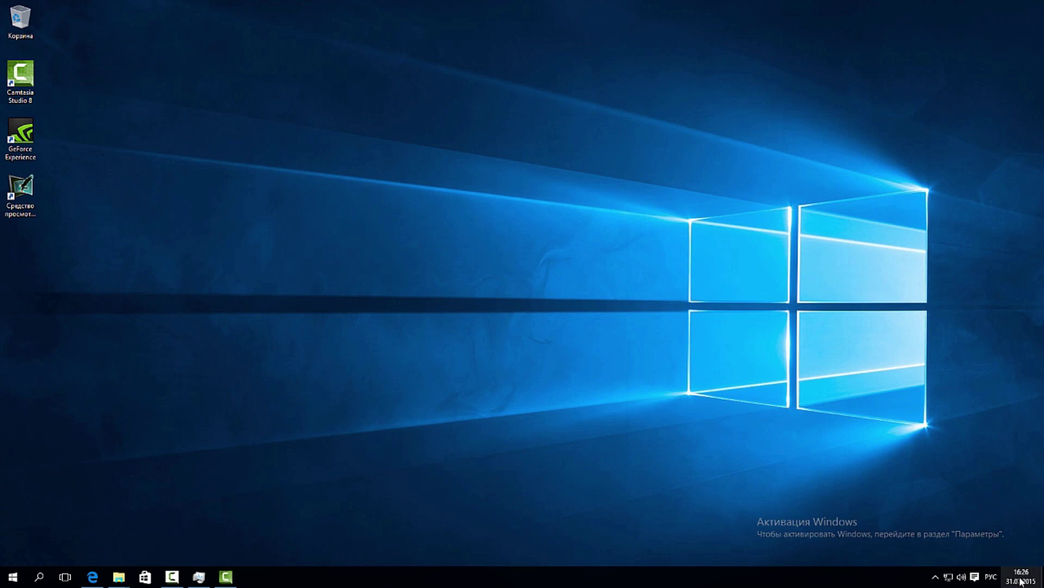
# View the clock and calendar flyout, and close it.
pyautogui.click(1021, 579)
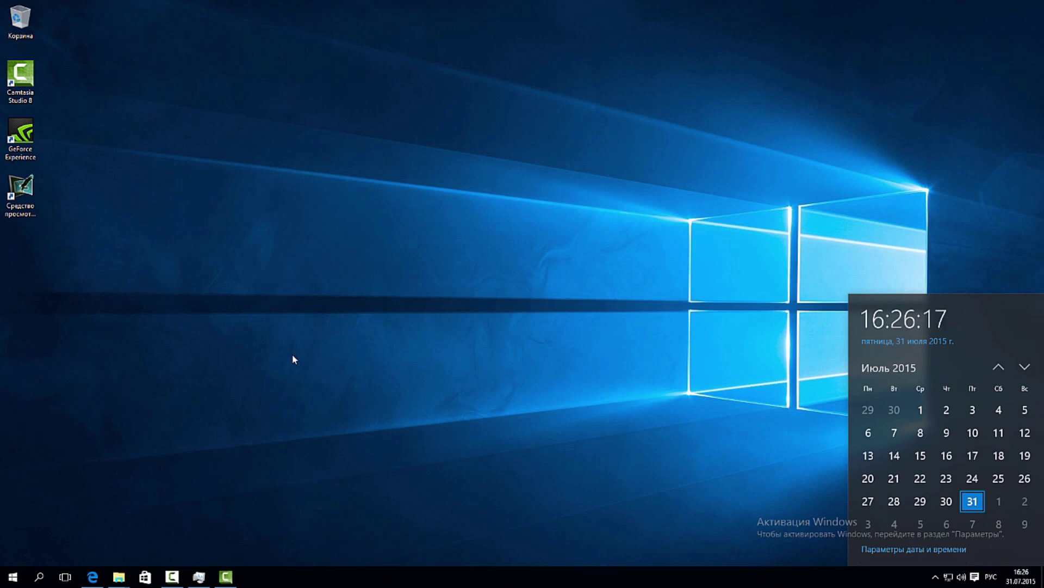
pyautogui.click(683, 431)
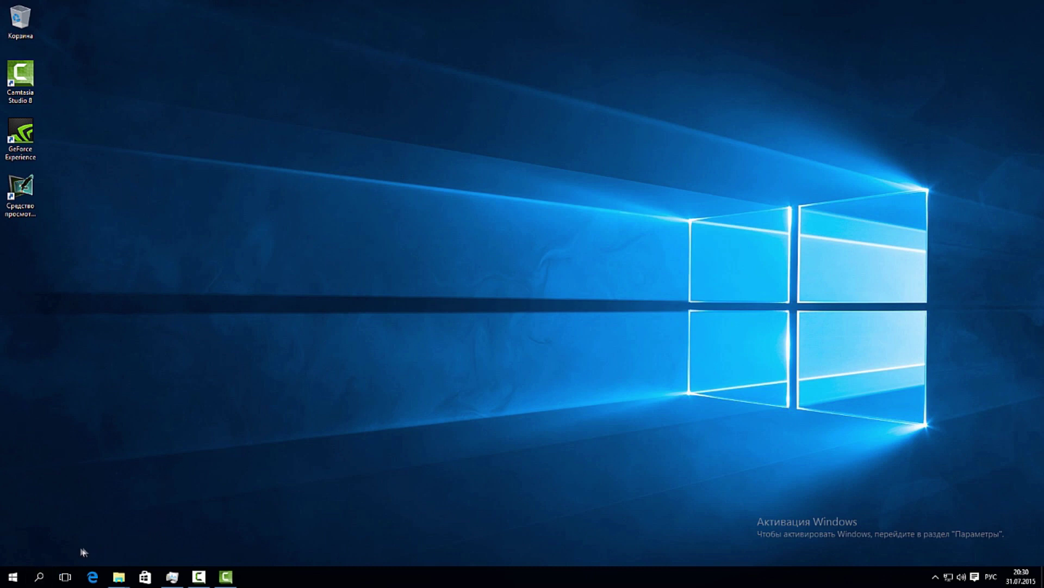
# Open Магазин, maximize its window, and browse down its home page to the top free apps and games.
pyautogui.click(144, 576)
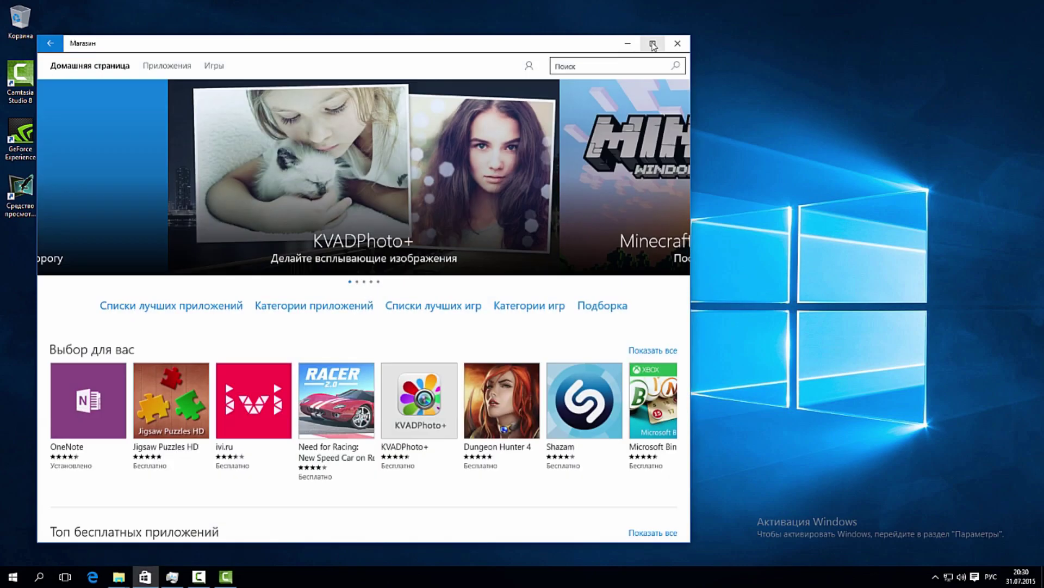
pyautogui.click(656, 48)
pyautogui.scroll(-5, 740, 168)
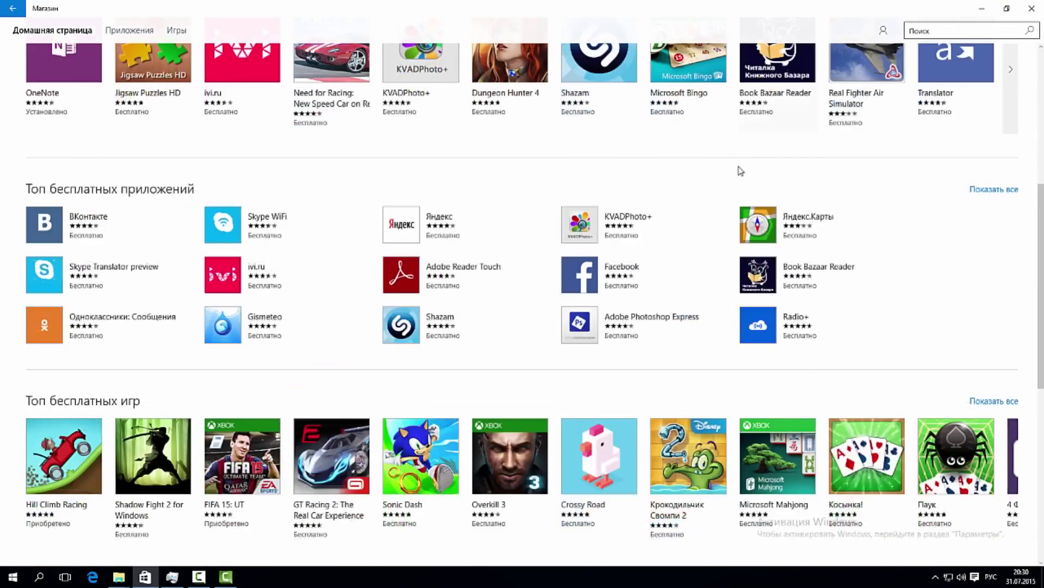
# Toggle the Магазин window between windowed and maximized, and snap it to the right half of the screen.
pyautogui.click(1008, 9)
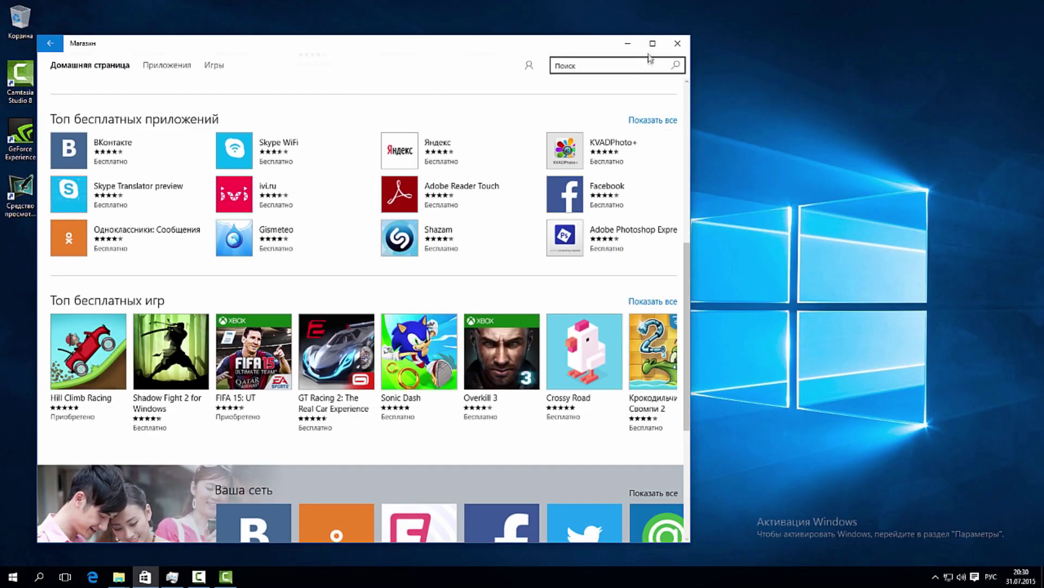
pyautogui.click(663, 42)
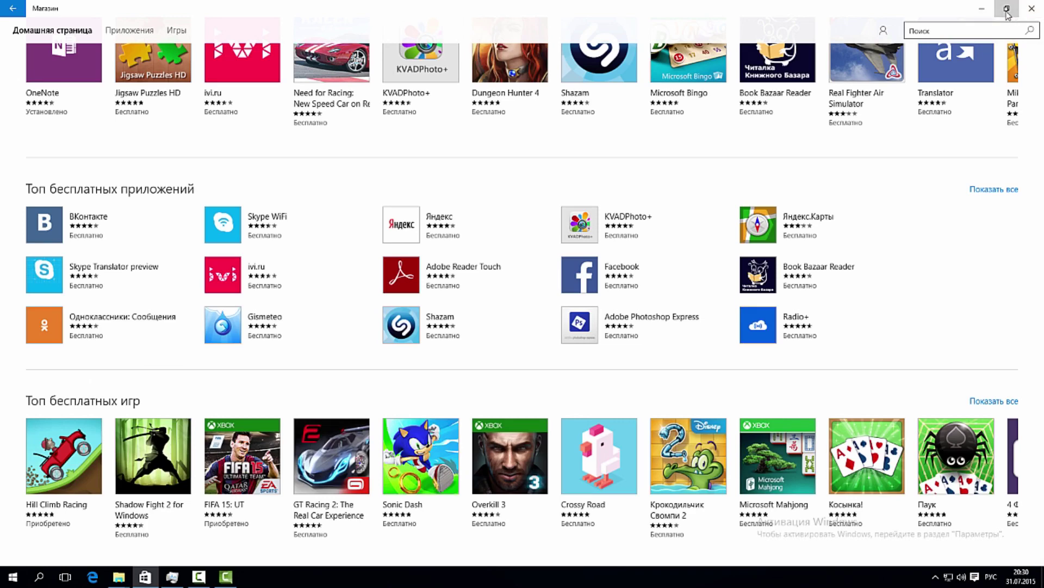
pyautogui.click(1007, 10)
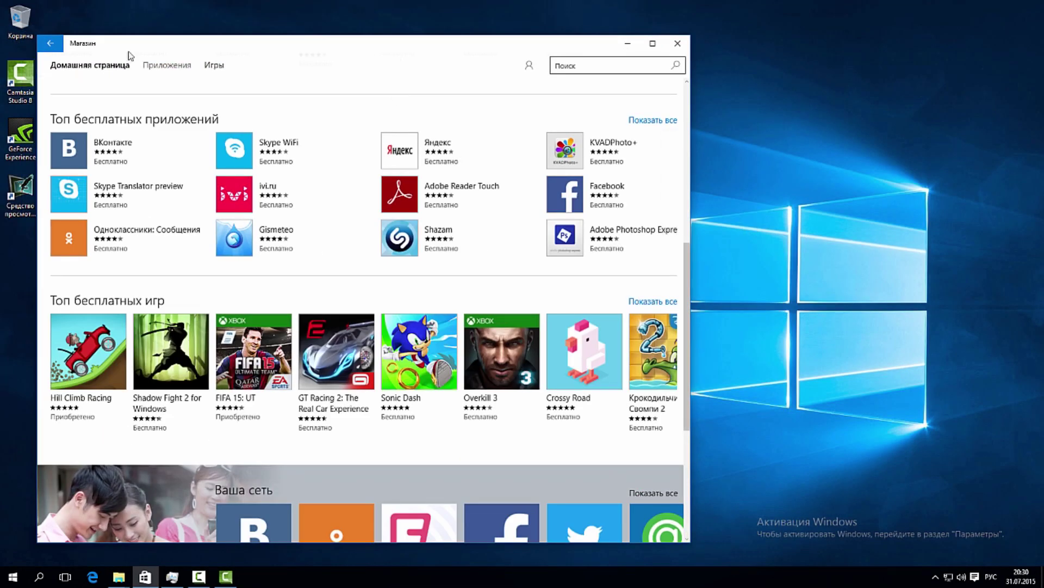
pyautogui.moveTo(129, 55); pyautogui.dragTo(1043, 55)
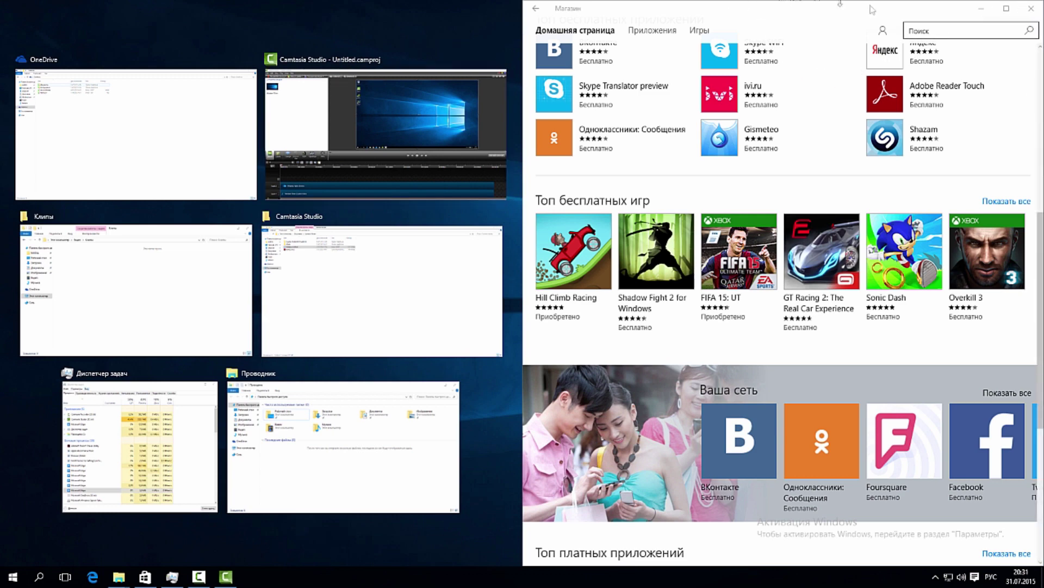
pyautogui.click(1008, 9)
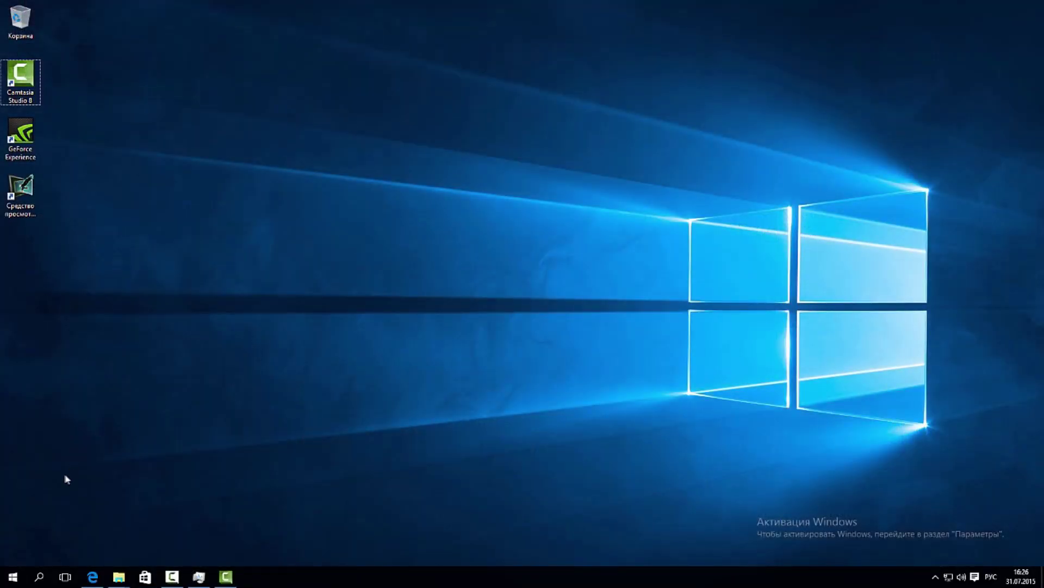
# Open Параметры and maximize it, and show the classic Панель управления over it and dismiss it.
pyautogui.click(12, 576)
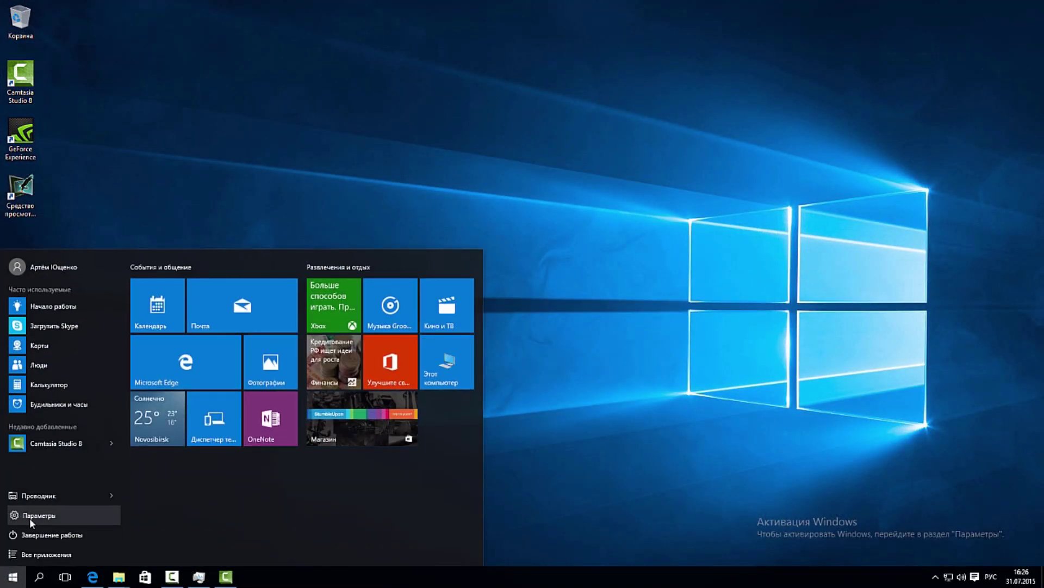
pyautogui.click(29, 516)
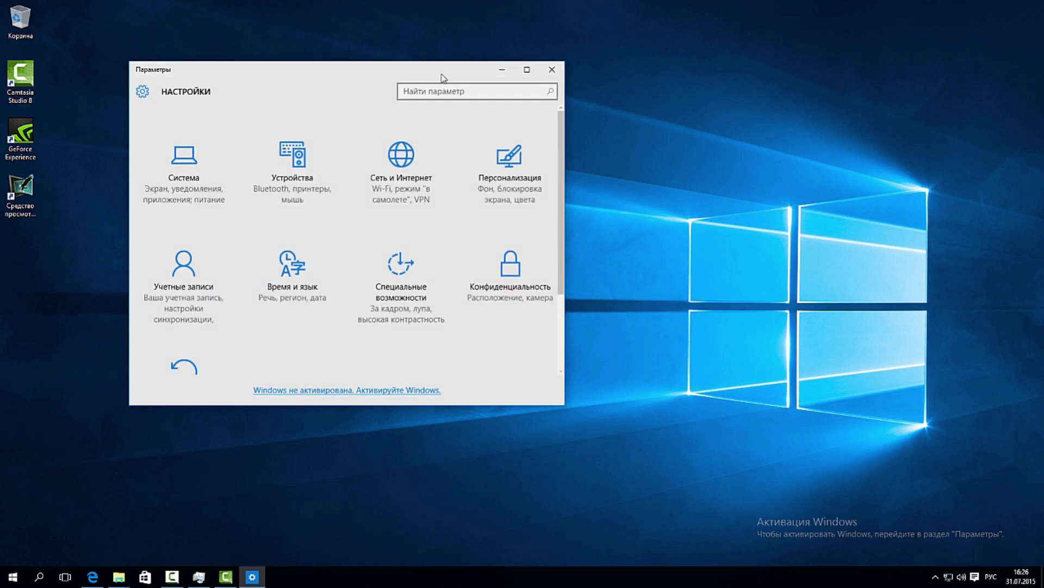
pyautogui.click(620, 115)
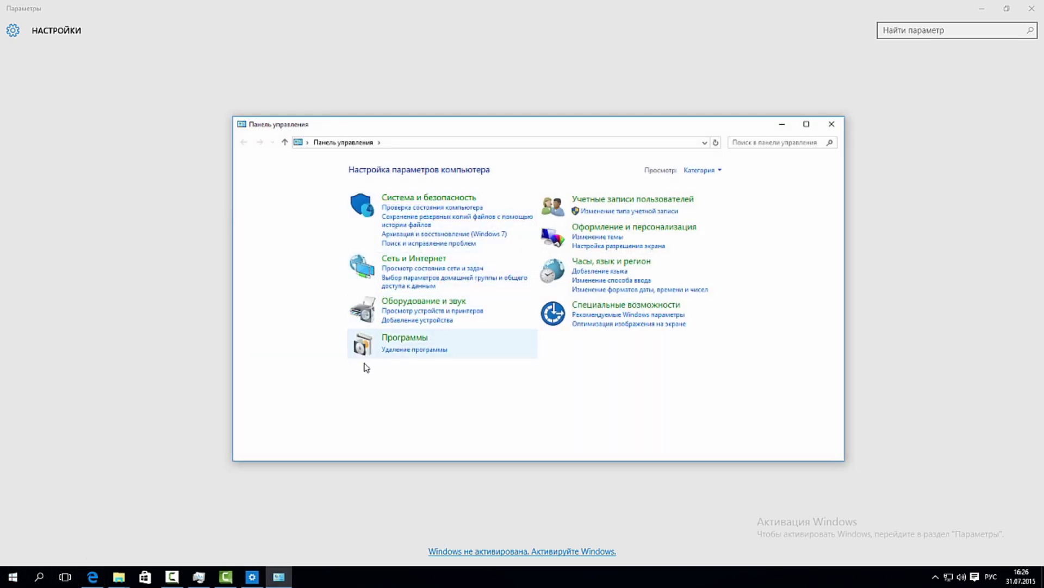
pyautogui.click(781, 127)
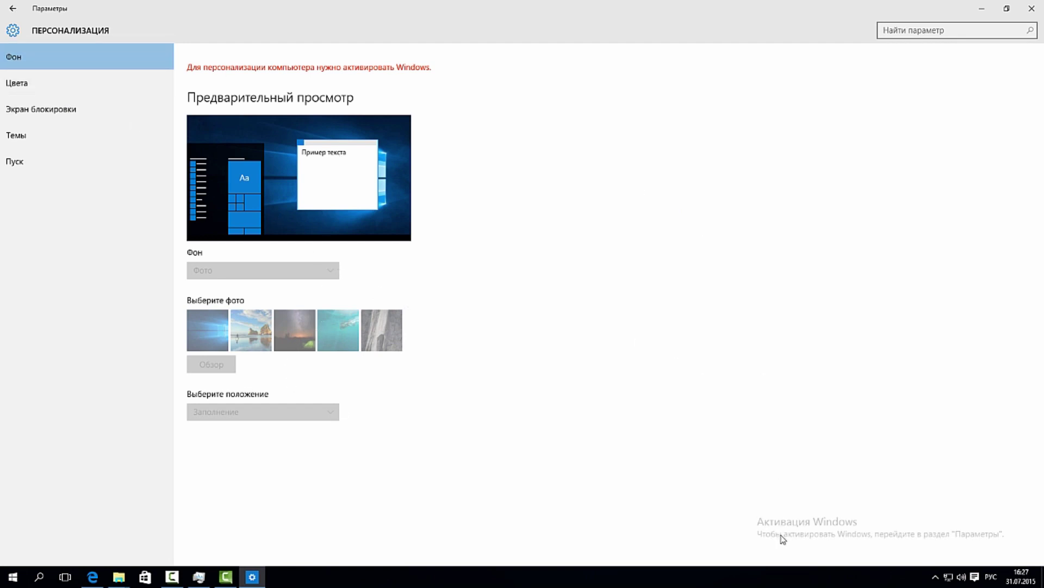
# Review the accent colour options on the Цвета page of Персонализация, and open the Start menu over it.
pyautogui.click(34, 85)
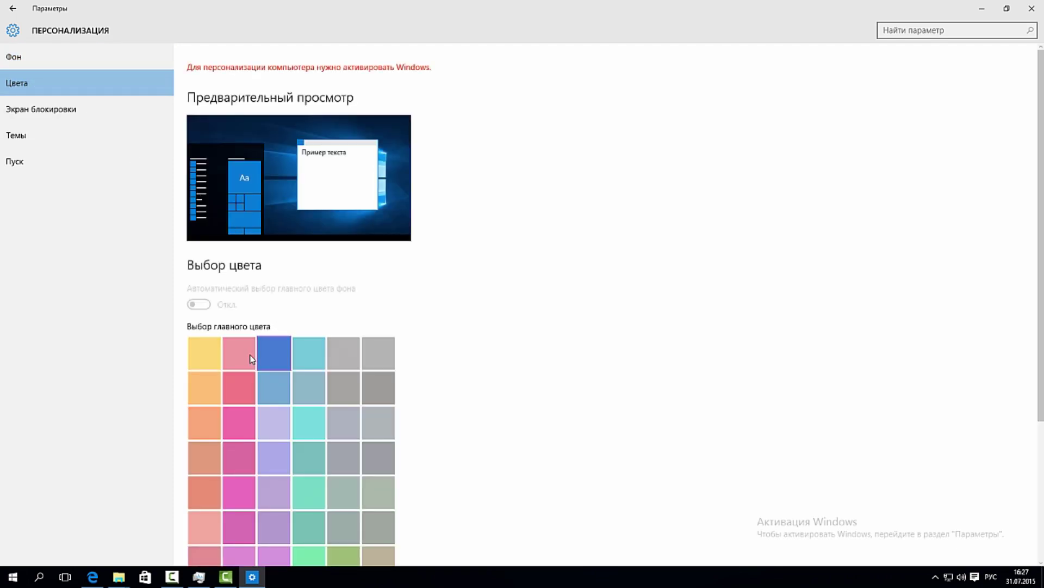
pyautogui.scroll(-3, 247, 351)
pyautogui.click(13, 576)
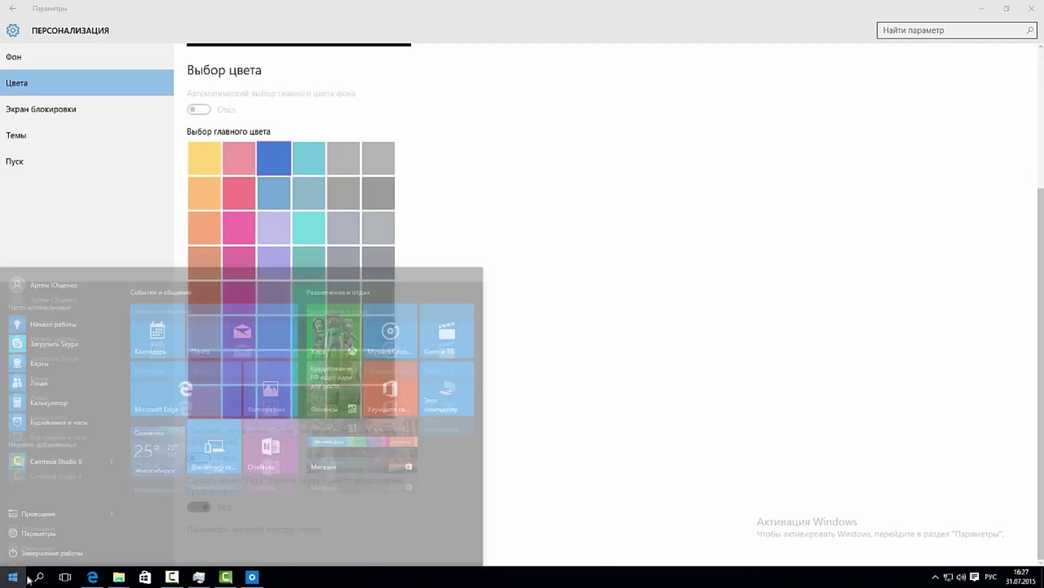
# View the Экран блокировки, Темы and Пуск pages of Персонализация, showing and dismissing the Start menu over the Пуск page.
pyautogui.click(638, 367)
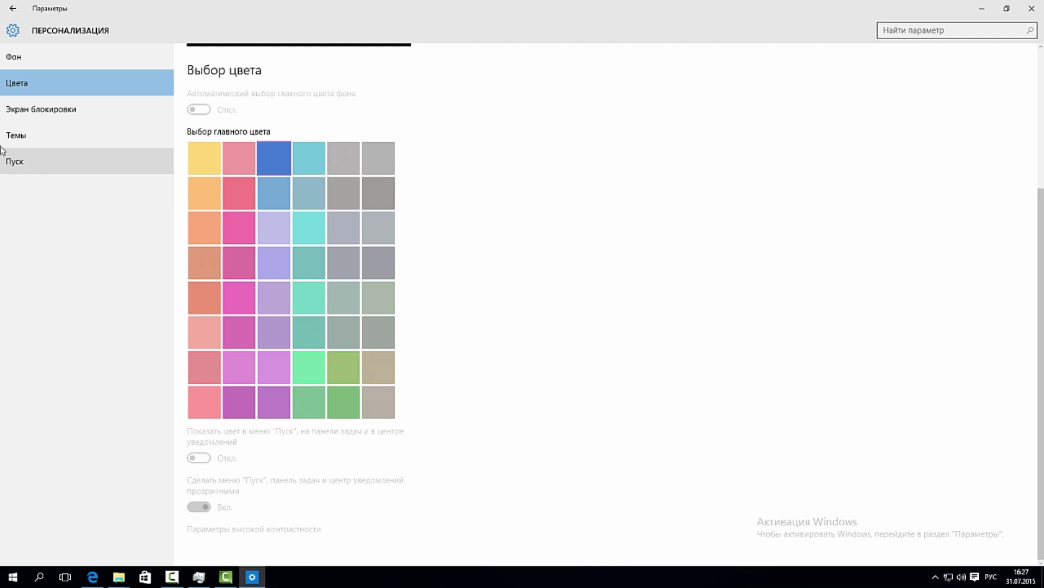
pyautogui.click(27, 114)
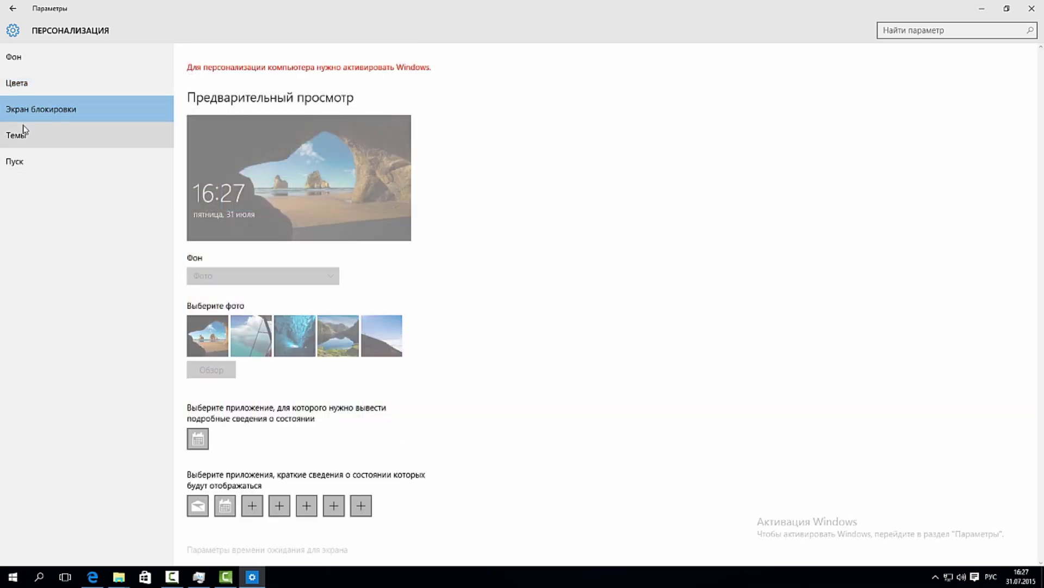
pyautogui.click(23, 130)
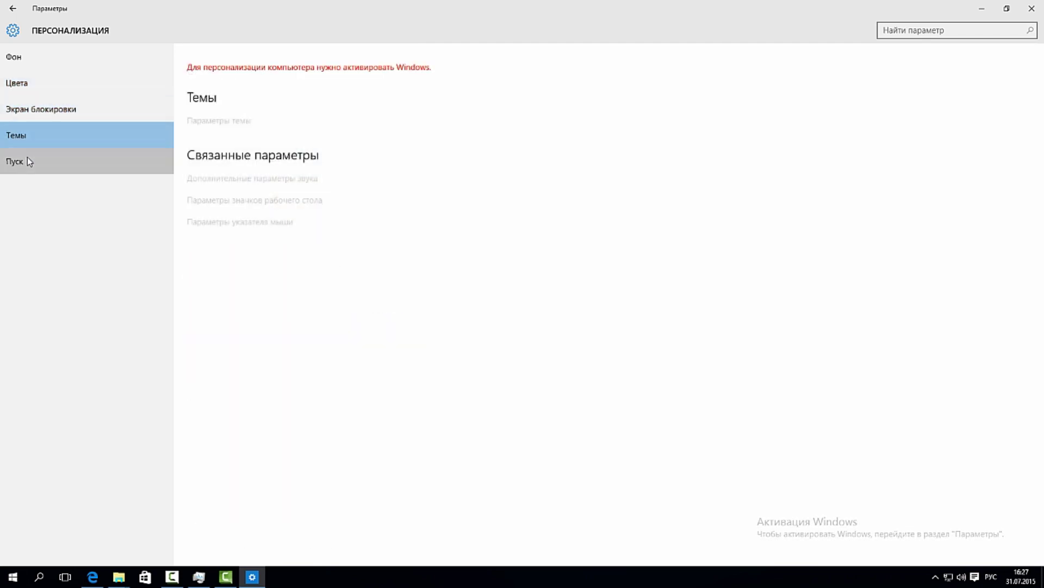
pyautogui.click(27, 157)
pyautogui.click(13, 577)
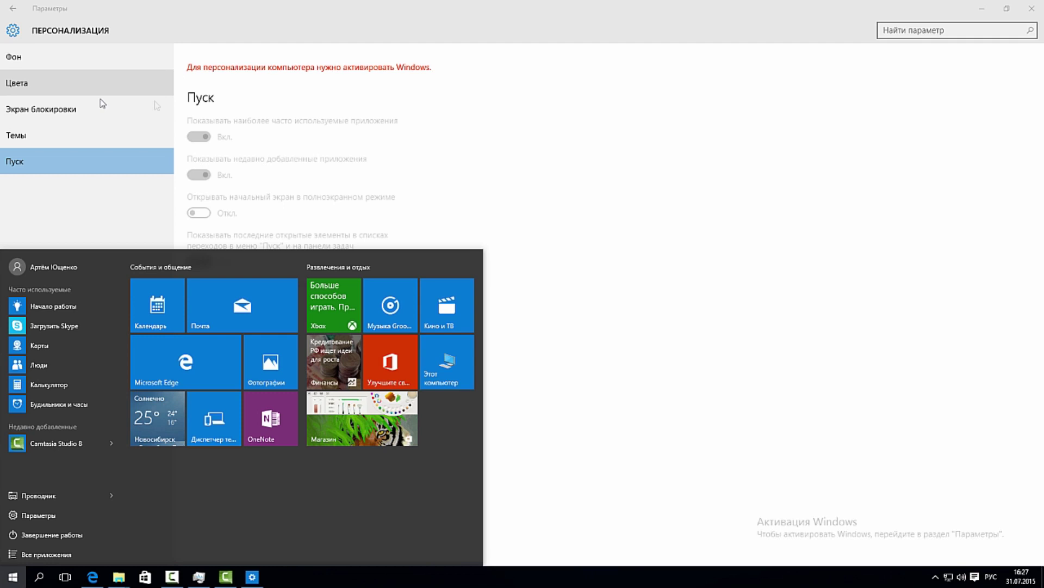
pyautogui.click(219, 182)
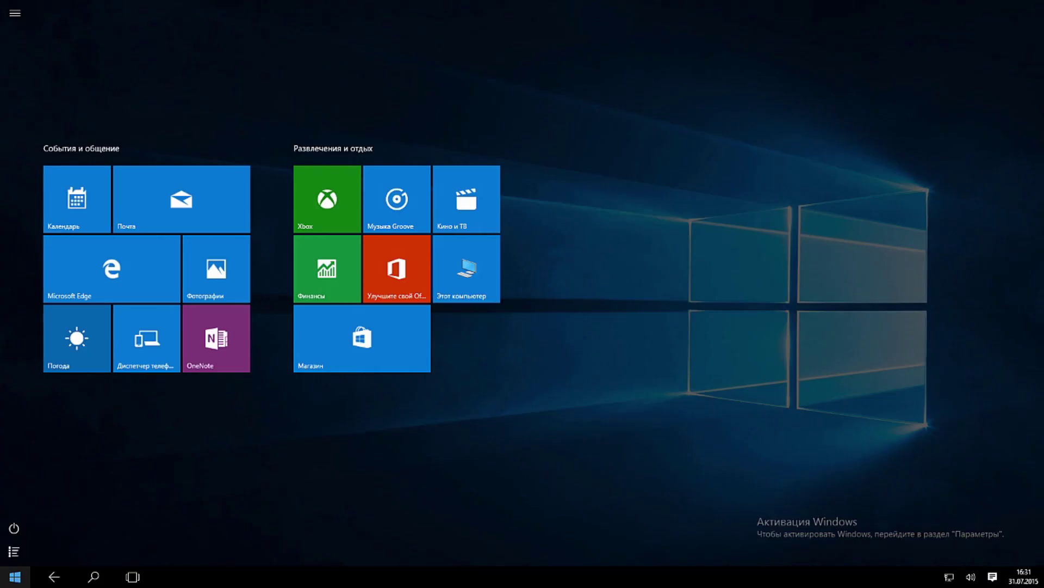
# Expand the full-screen Start side menu, browse its Все приложения list, and collapse the menu again.
pyautogui.click(15, 13)
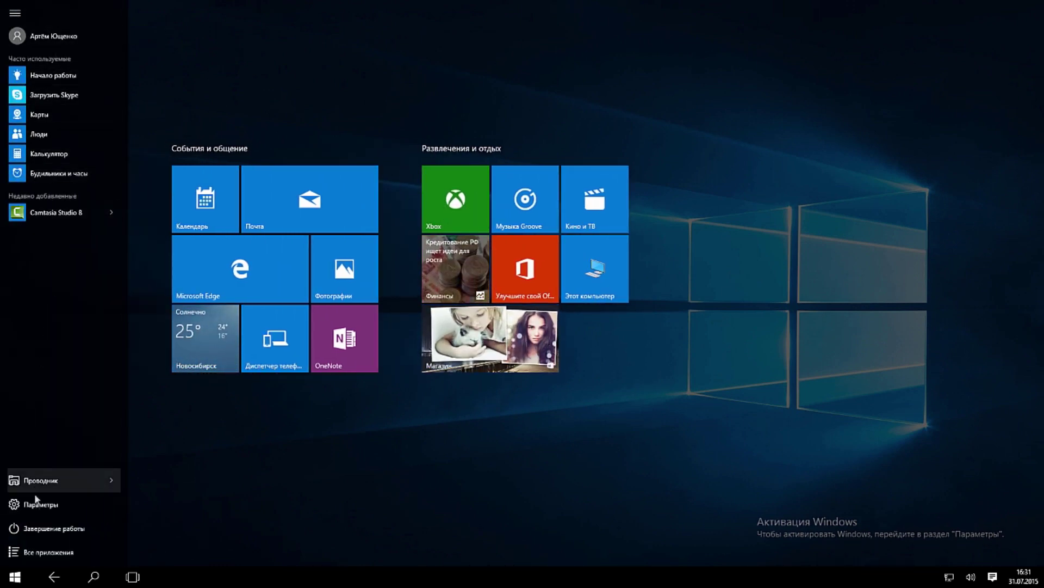
pyautogui.click(36, 551)
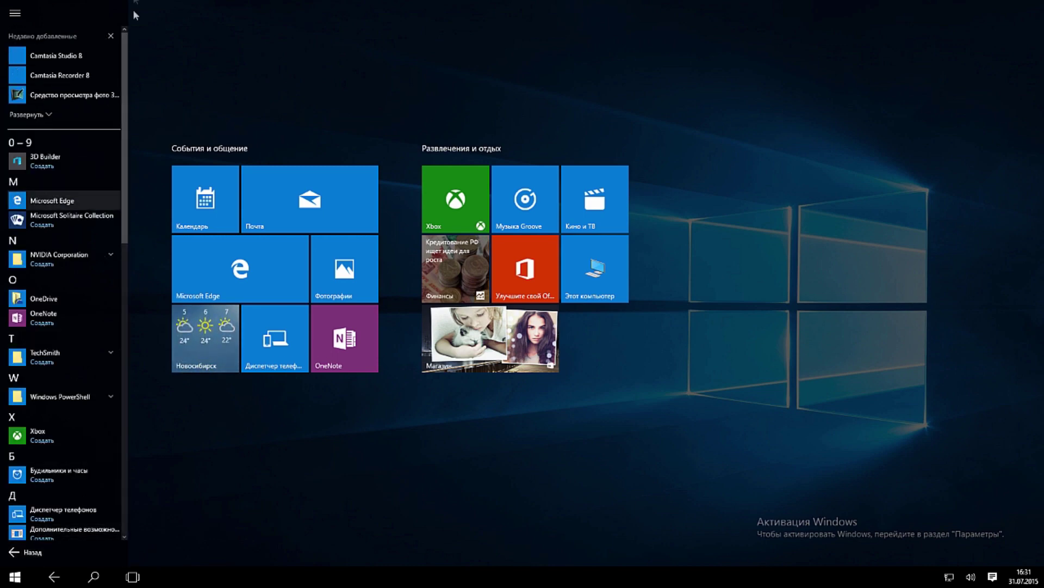
pyautogui.moveTo(125, 86); pyautogui.dragTo(114, 56)
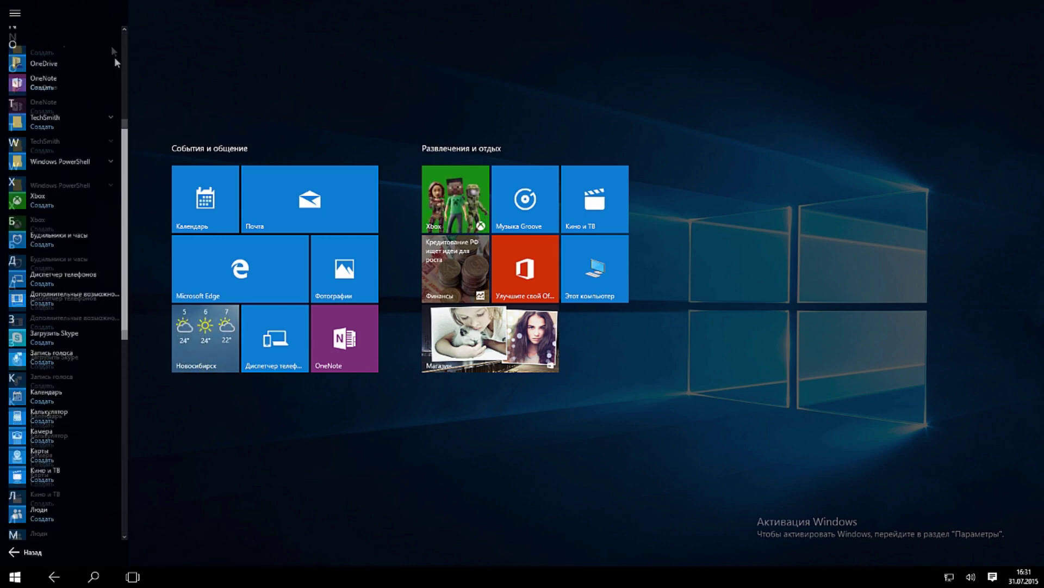
pyautogui.click(15, 12)
pyautogui.click(17, 11)
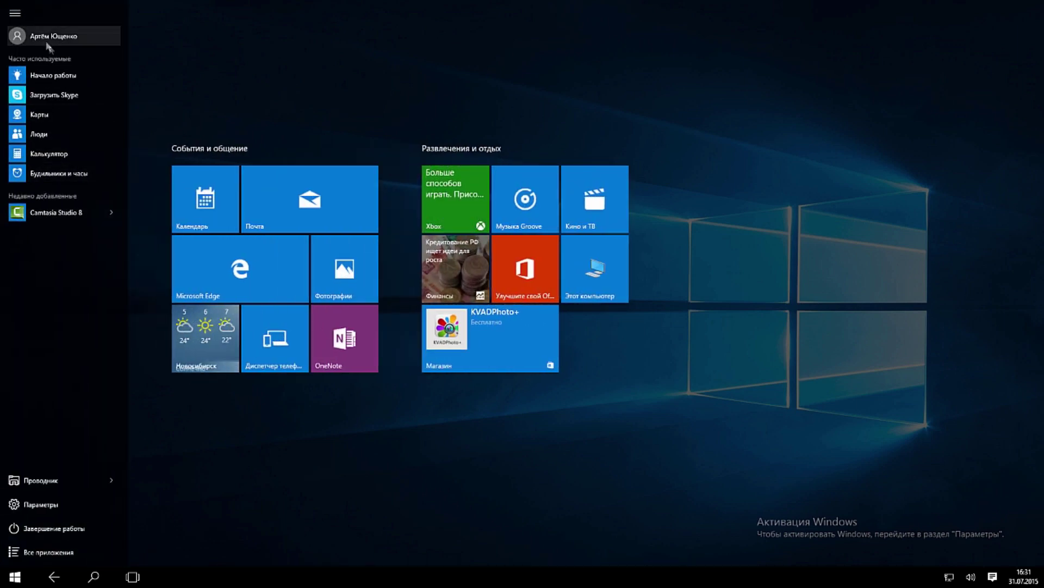
pyautogui.click(16, 12)
# Resize the Кино и ТВ tile on the Start screen to Большой.
pyautogui.rightClick(487, 199)
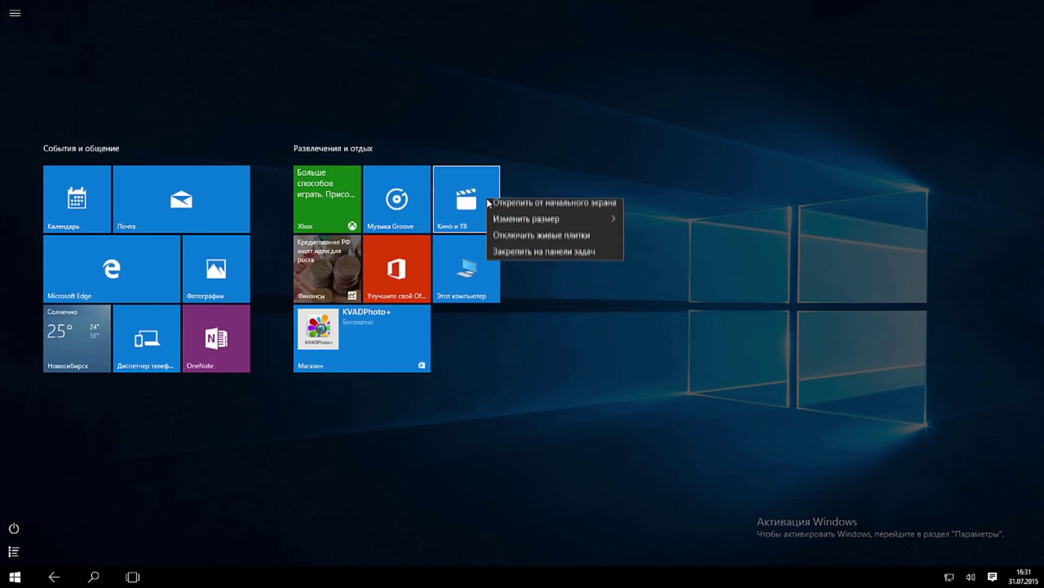
pyautogui.moveTo(508, 223)
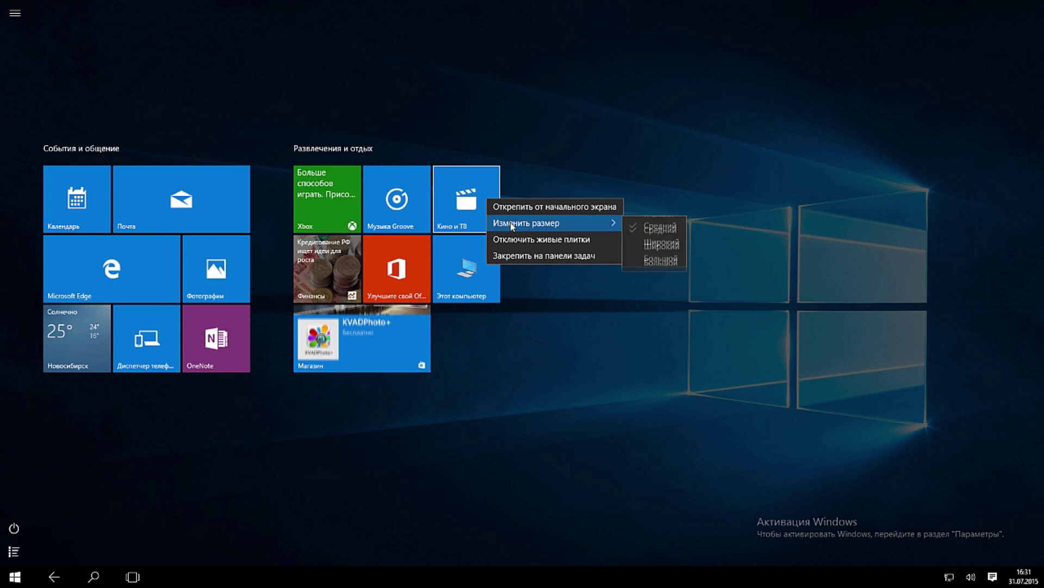
pyautogui.click(650, 272)
# Set the Кино и ТВ tile's size to Средний and reposition it in the Развлечения и отдых group.
pyautogui.rightClick(435, 201)
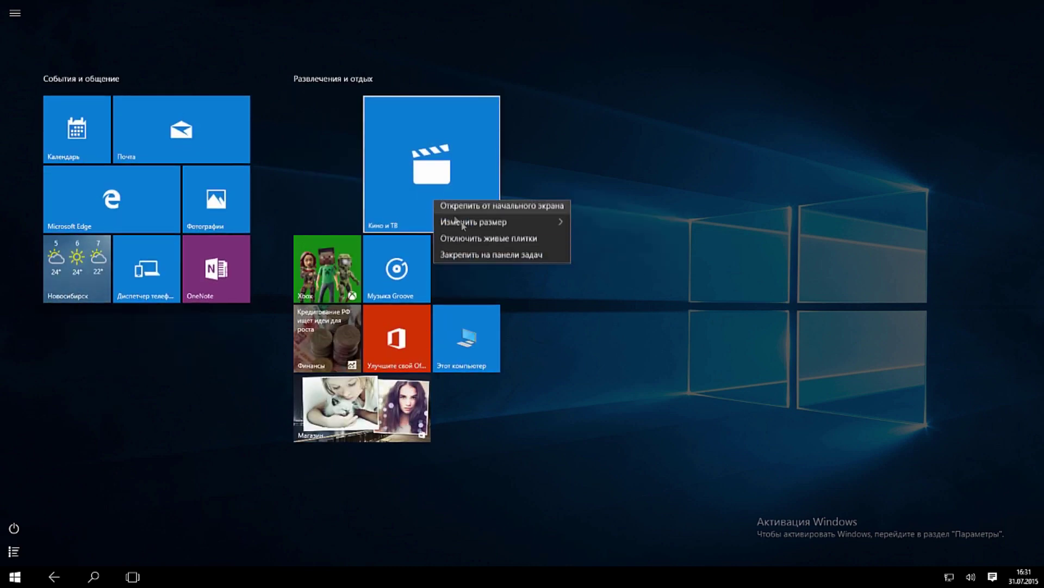
pyautogui.moveTo(555, 224)
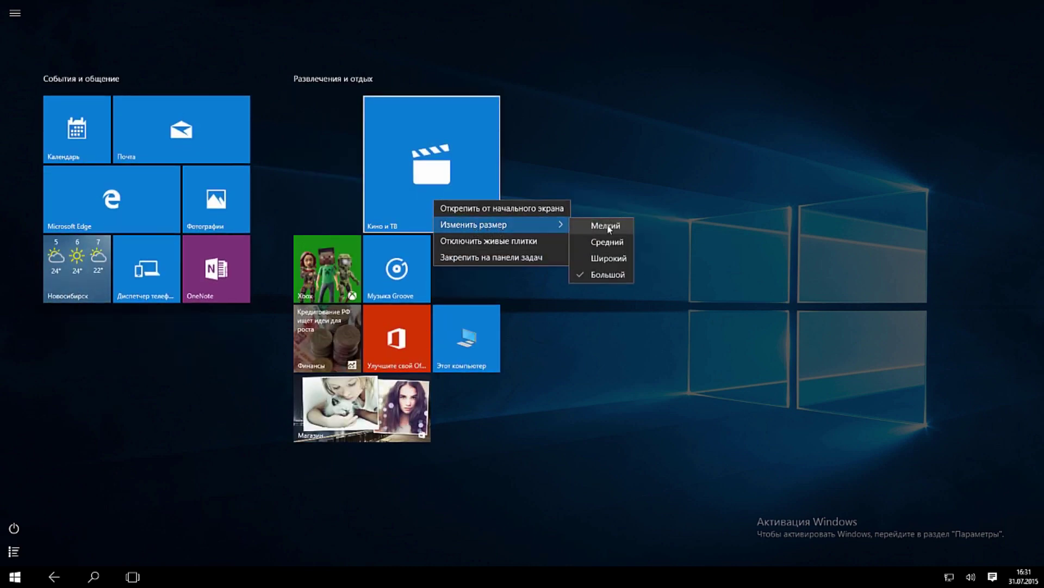
pyautogui.click(599, 243)
pyautogui.moveTo(427, 183); pyautogui.dragTo(489, 245)
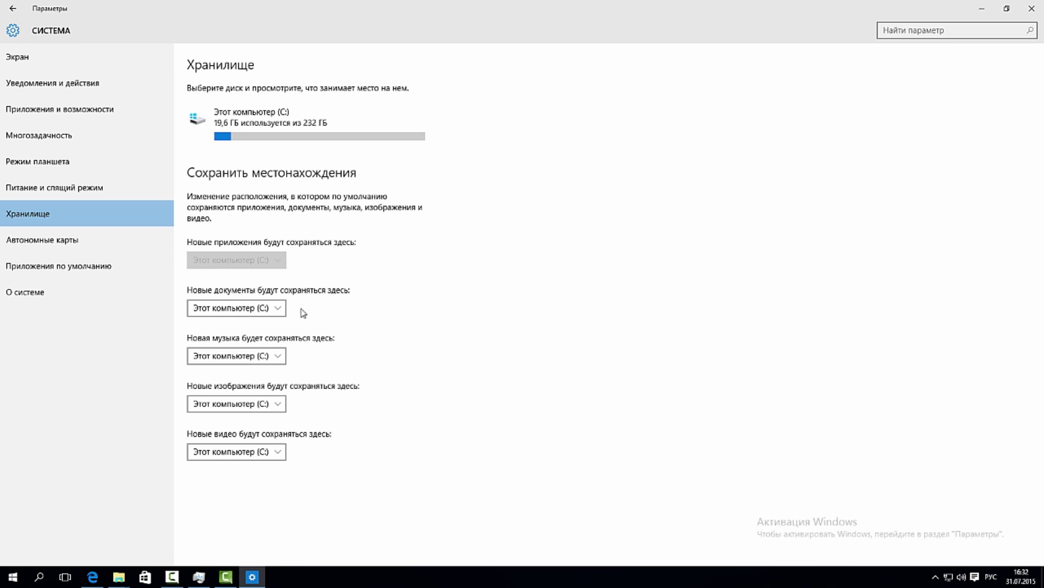
# Check the save location choices for new documents on the Хранилище page, and close Параметры.
pyautogui.click(266, 305)
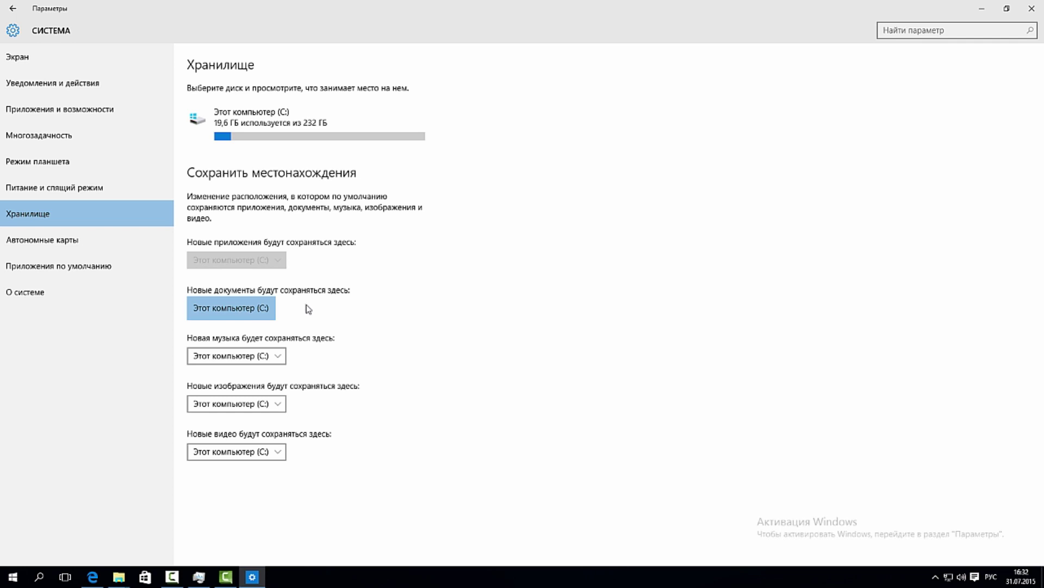
pyautogui.click(248, 308)
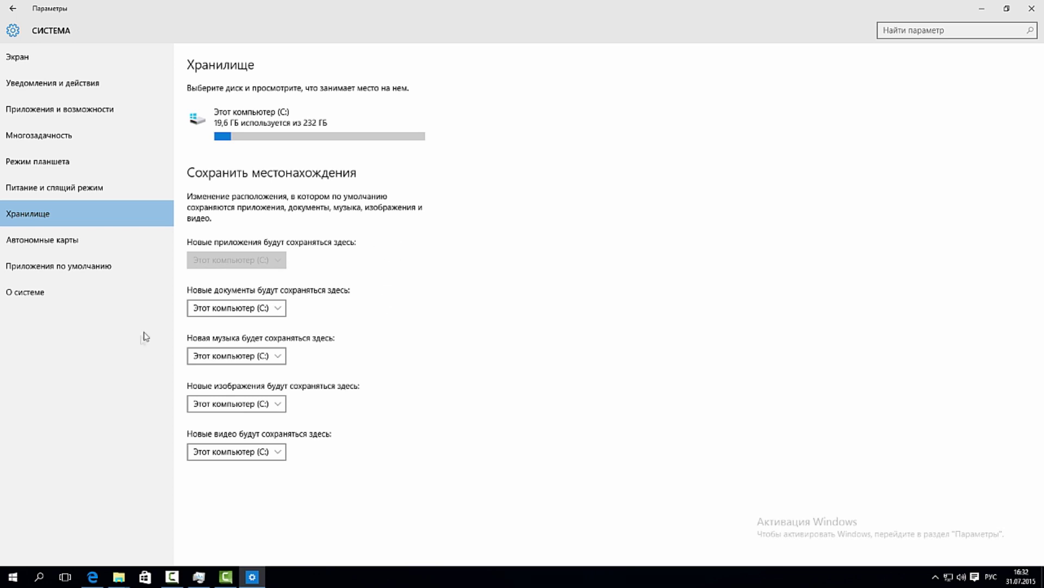
pyautogui.hotkey('alt', 'F4')
# Bring up a Проводник window and maximize it, and compare its Этот компьютер and Панель быстрого доступа views.
pyautogui.moveTo(131, 583)
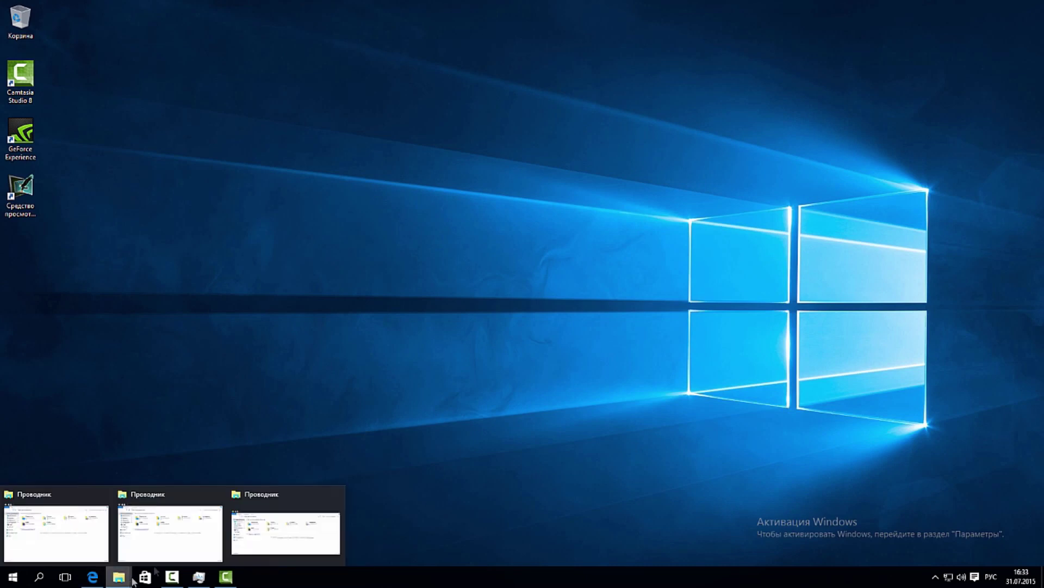
pyautogui.click(319, 517)
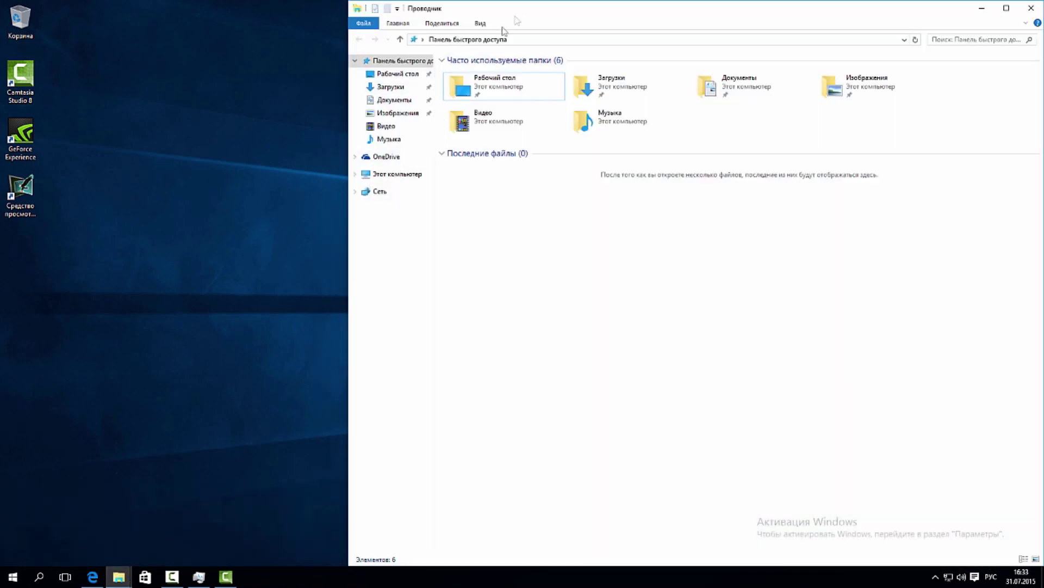
pyautogui.doubleClick(517, 14)
pyautogui.click(636, 194)
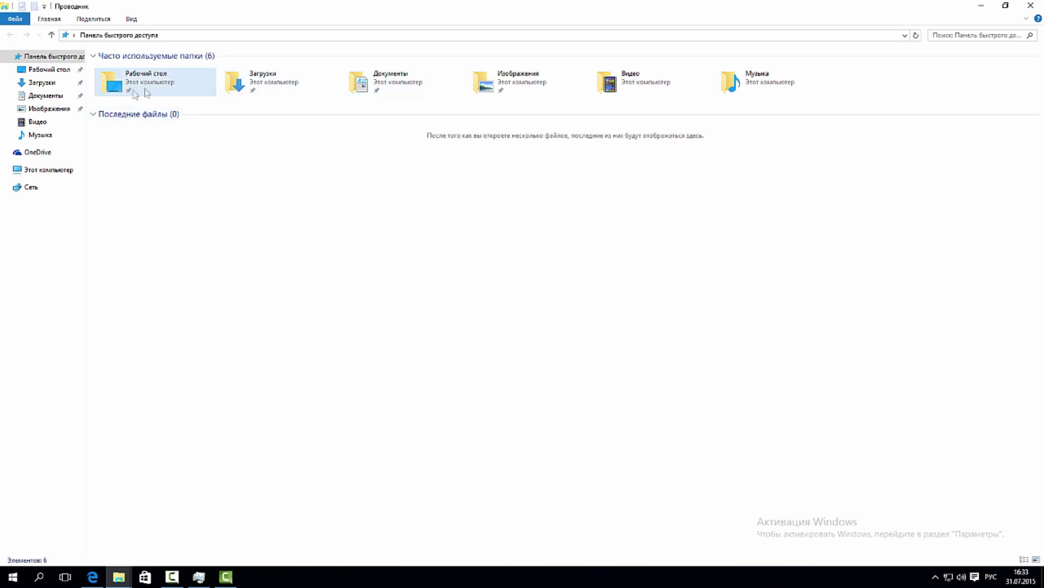
pyautogui.click(46, 170)
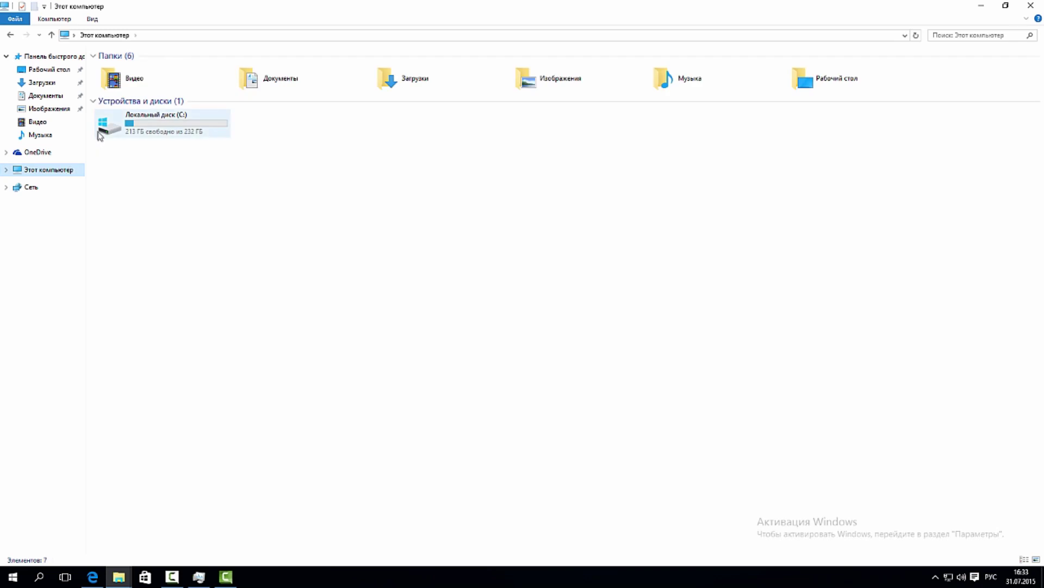
pyautogui.click(40, 56)
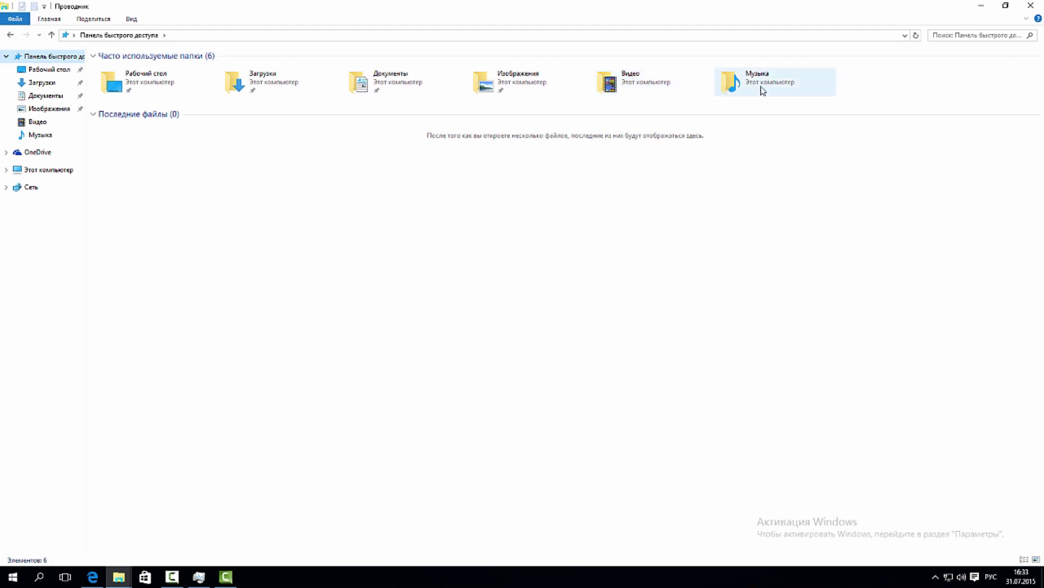
# Pin the NVIDIA folder from Локальный диск (C:) to Панель быстрого доступа.
pyautogui.click(33, 171)
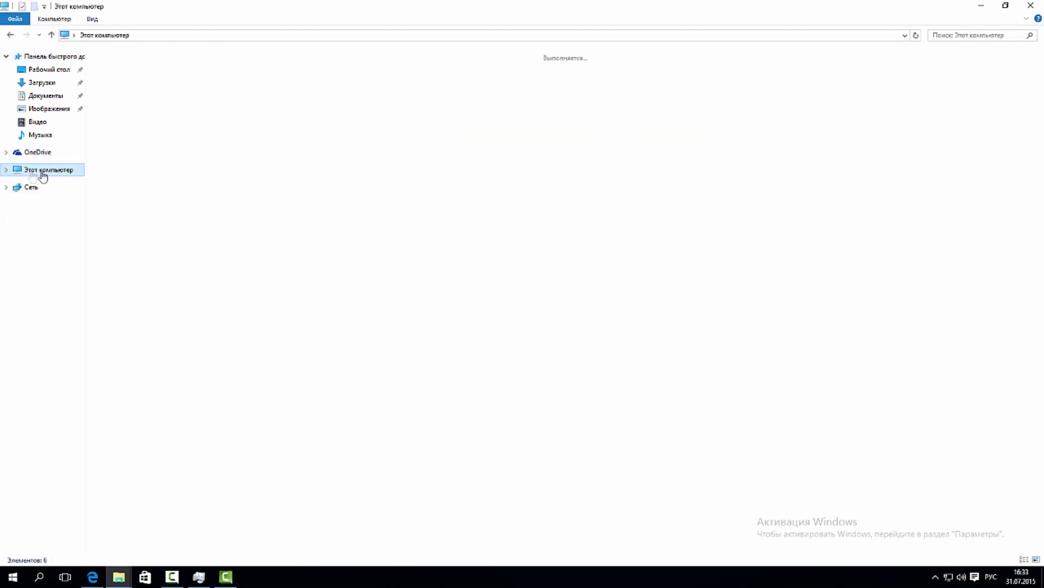
pyautogui.doubleClick(144, 113)
pyautogui.click(125, 68)
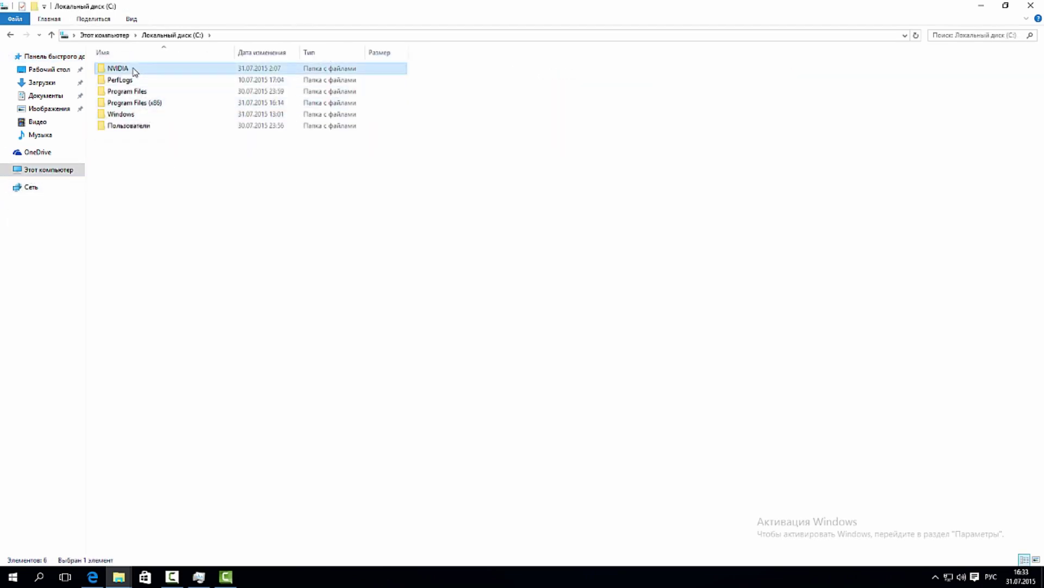
pyautogui.rightClick(134, 71)
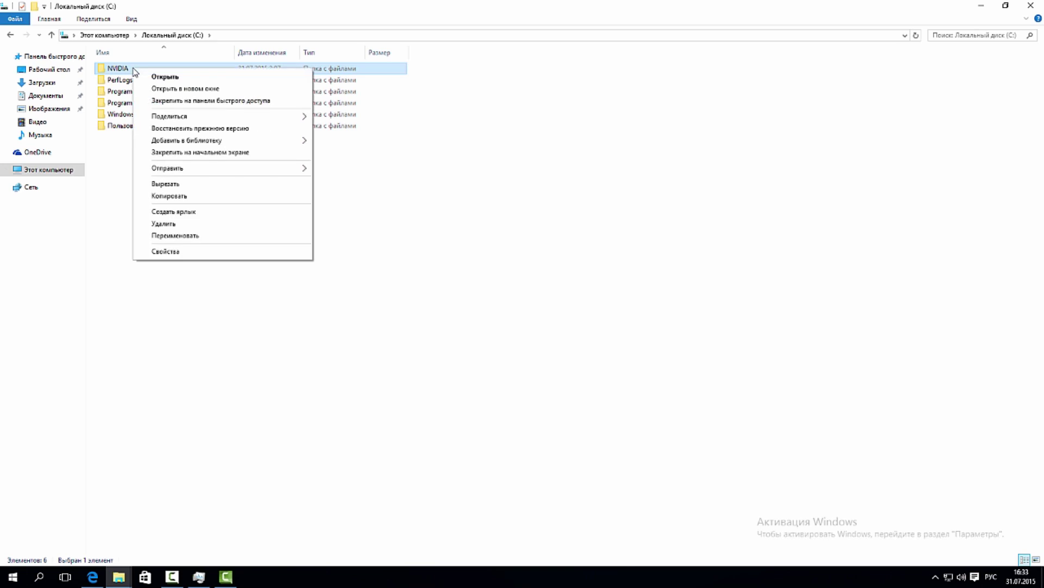
pyautogui.click(181, 101)
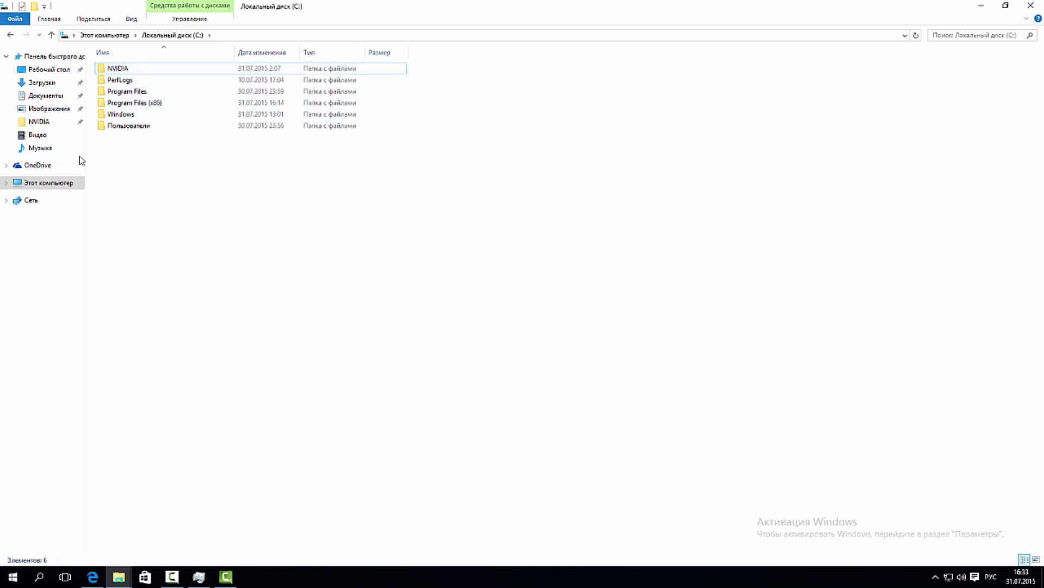
# Open the pinned NVIDIA folder and move it to the first place under Панель быстрого доступа, and minimize Проводник.
pyautogui.click(46, 125)
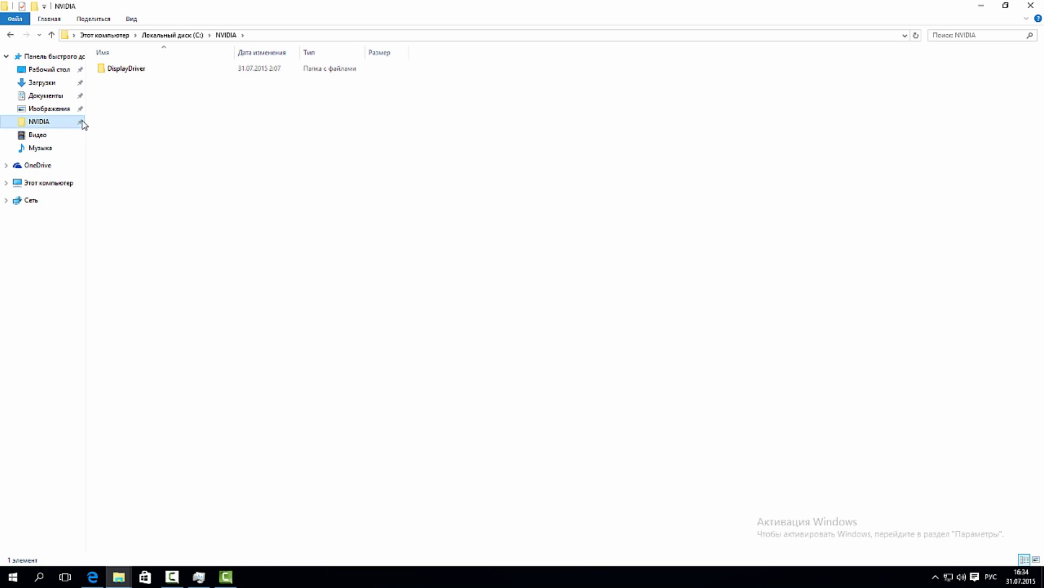
pyautogui.moveTo(80, 121); pyautogui.dragTo(60, 57)
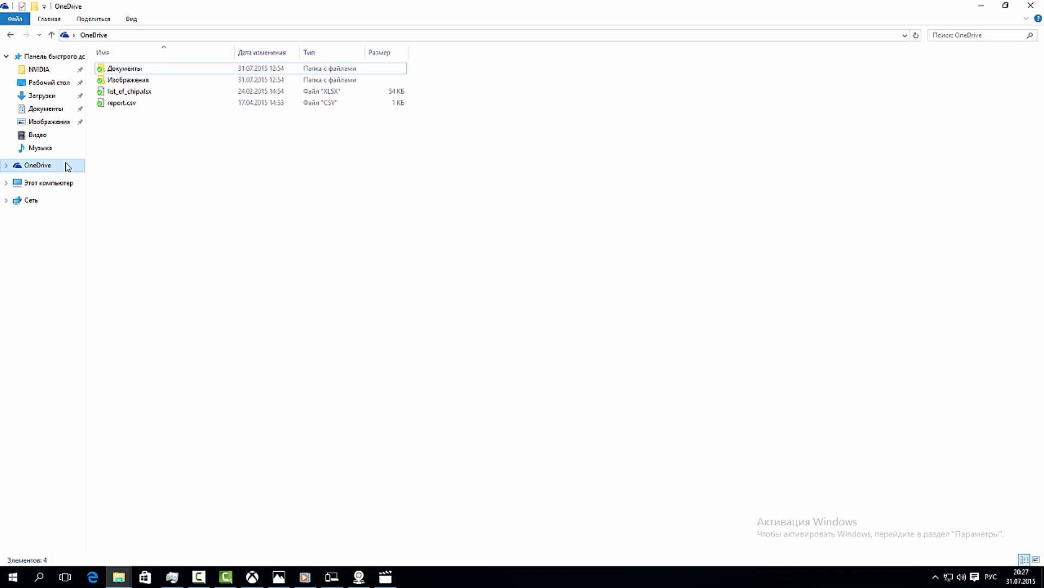
pyautogui.click(978, 5)
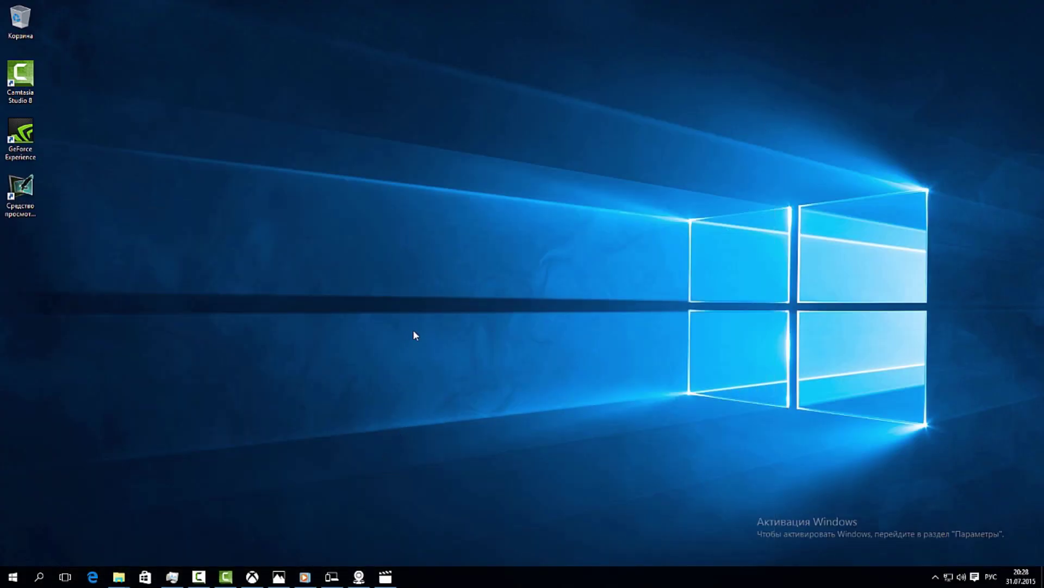
# Show the Кино и ТВ player and Проигрыватель Windows Media, and minimize both windows.
pyautogui.click(385, 576)
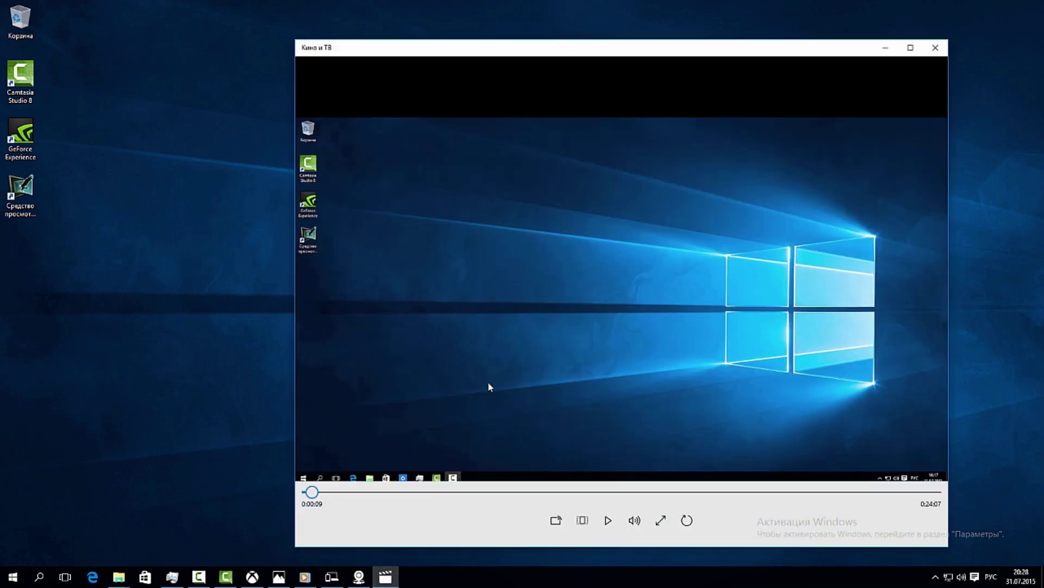
pyautogui.click(305, 577)
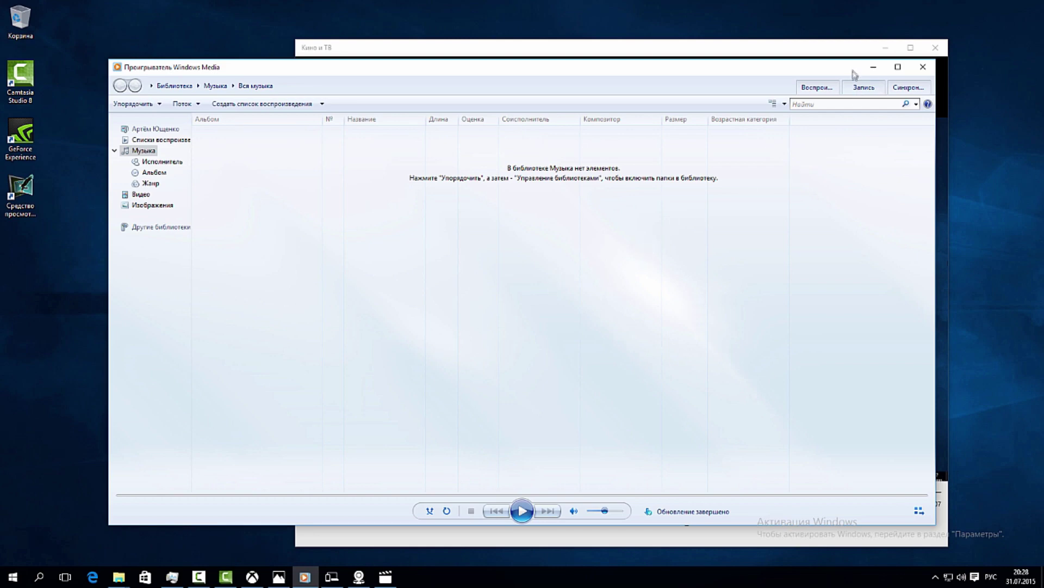
pyautogui.click(873, 67)
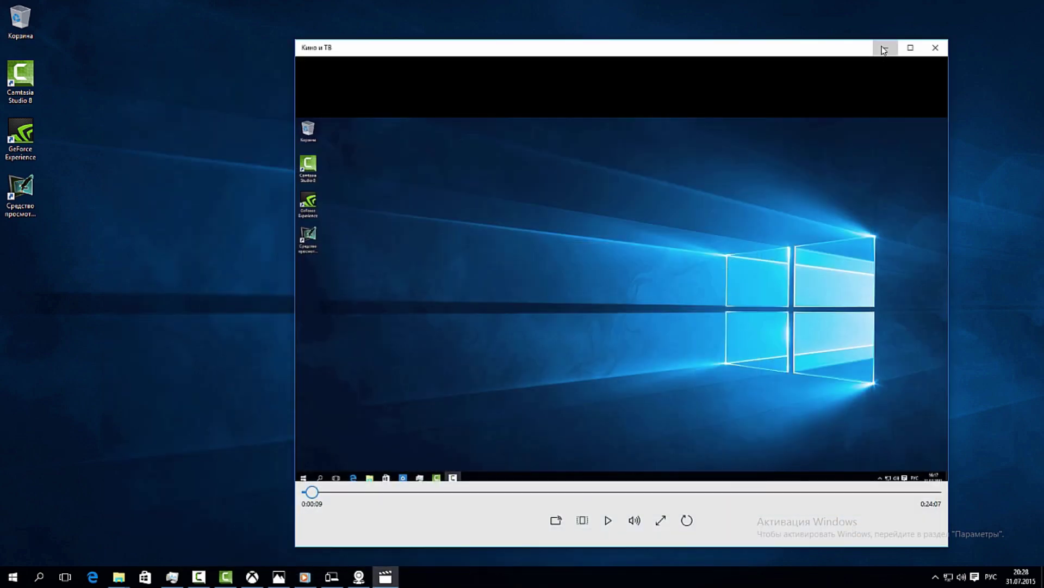
pyautogui.click(886, 47)
# Switch to Фотографии, view its Альбомы and Коллекция sections, and close the app.
pyautogui.click(275, 577)
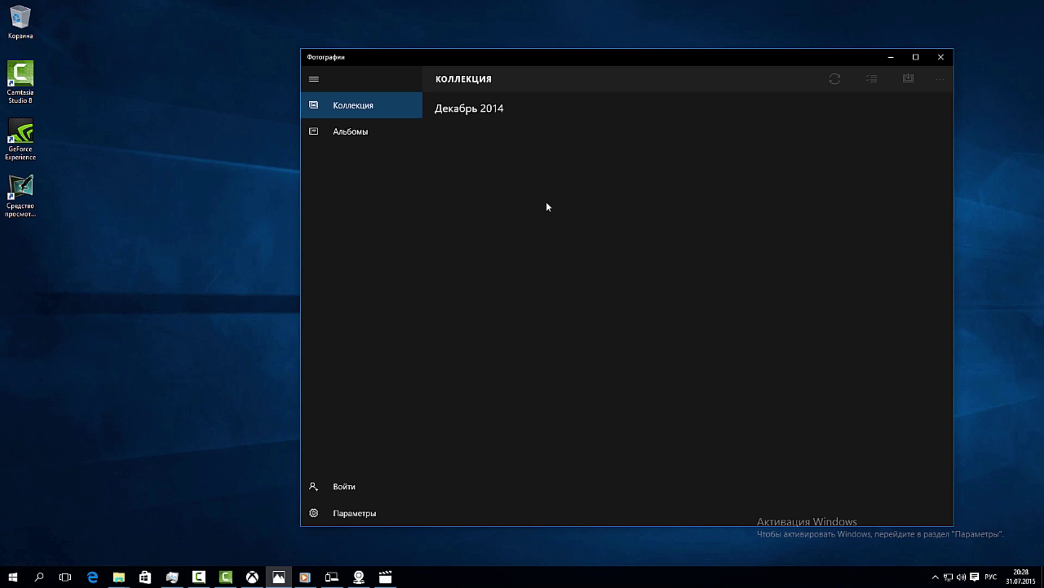
pyautogui.click(380, 137)
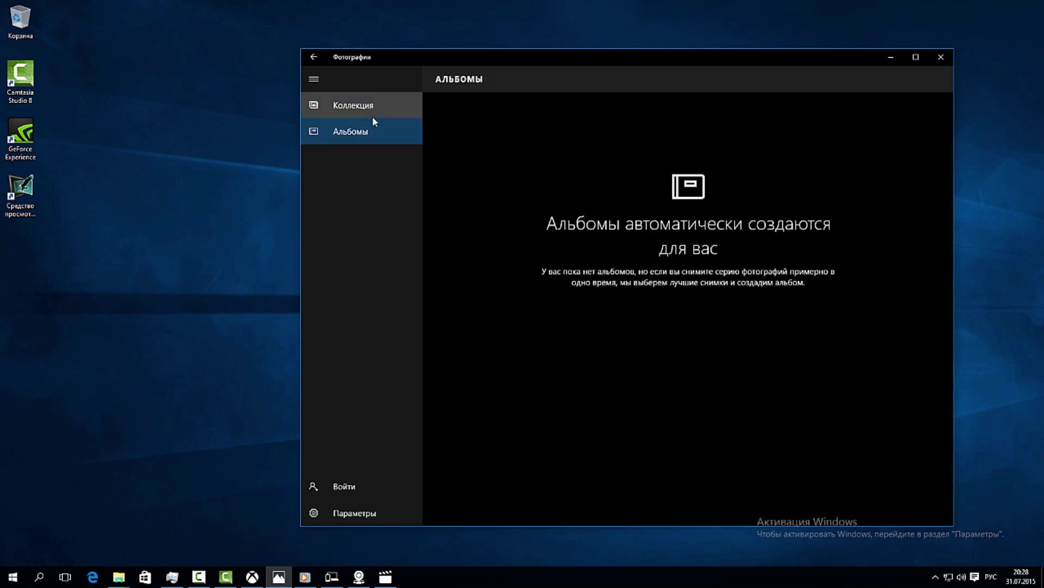
pyautogui.click(372, 114)
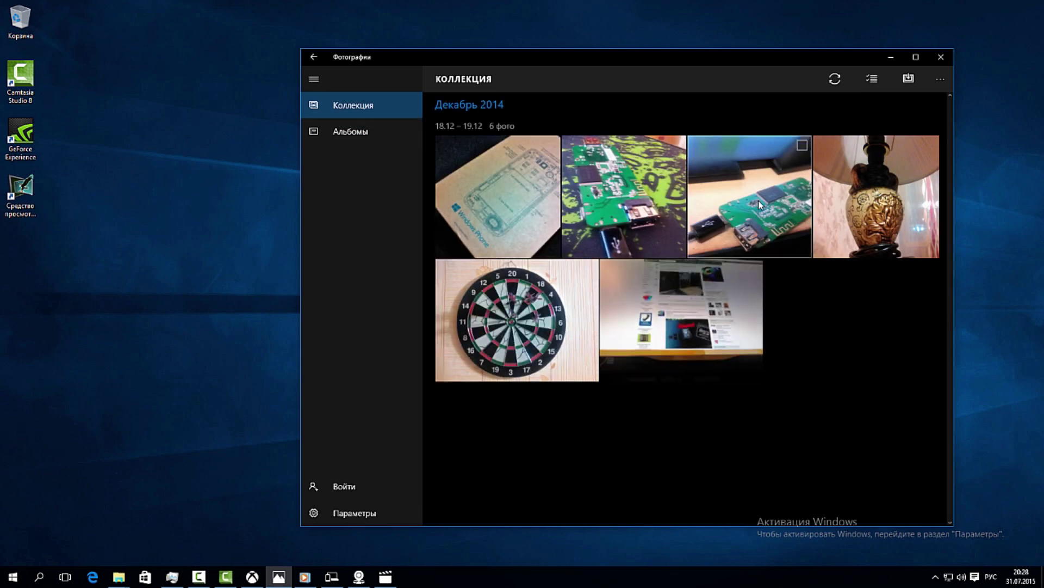
pyautogui.click(933, 58)
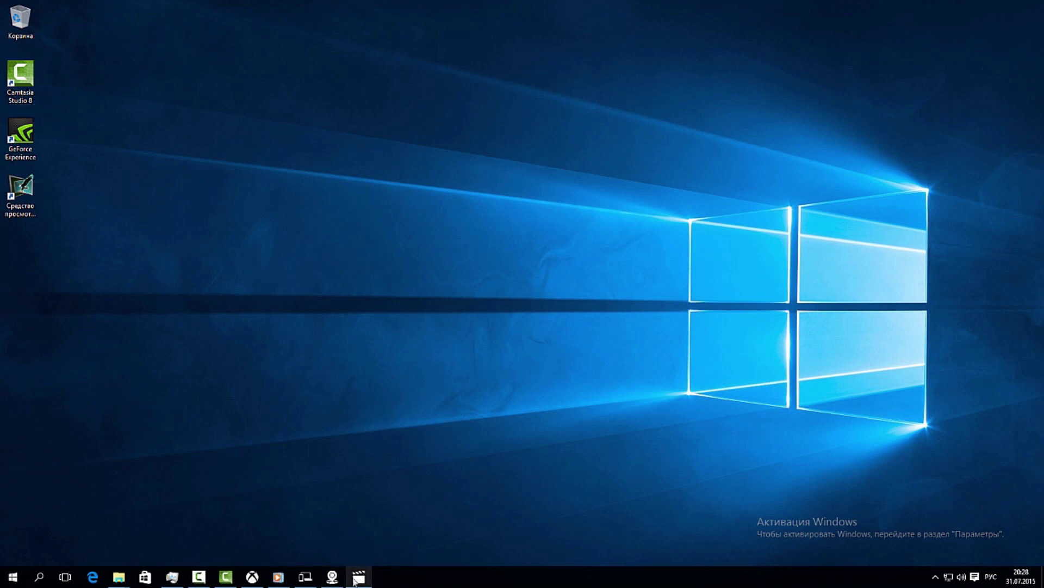
# Close Кино и ТВ, switch to Карты, zoom in on the Новосибирск map, and close the app.
pyautogui.rightClick(359, 576)
pyautogui.click(357, 550)
pyautogui.click(333, 576)
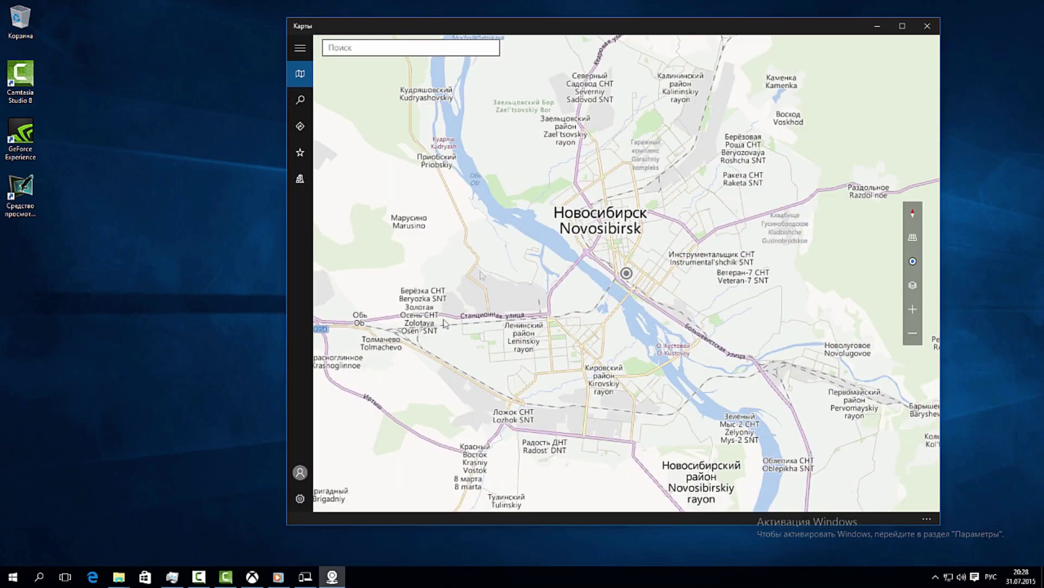
pyautogui.scroll(1, 822, 120)
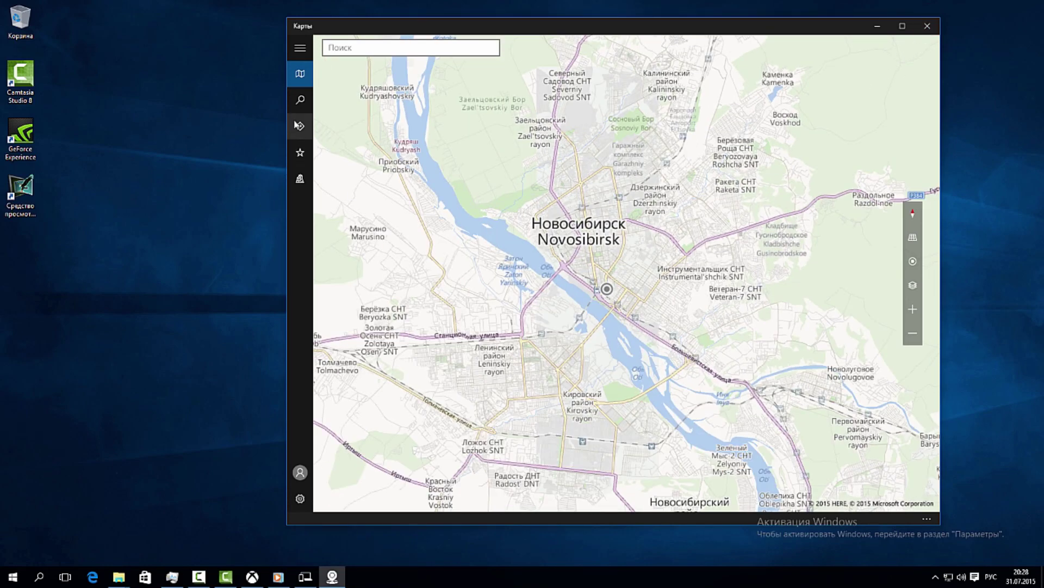
pyautogui.click(927, 25)
# Switch to Диспетчер телефонов, look over the Windows, Android, and iPhone или iPad options, and close the app.
pyautogui.click(305, 576)
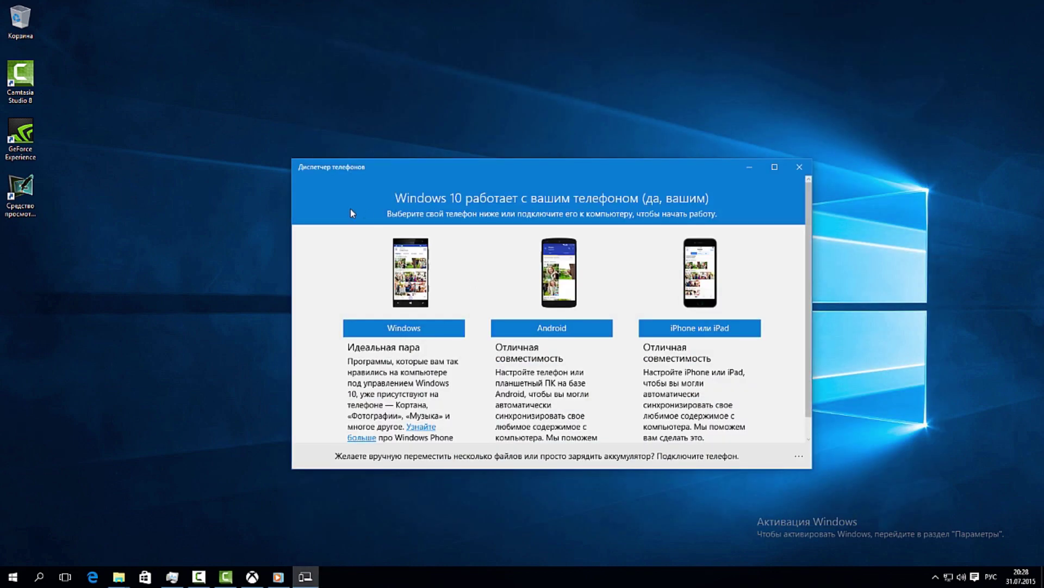
pyautogui.scroll(-1, 517, 277)
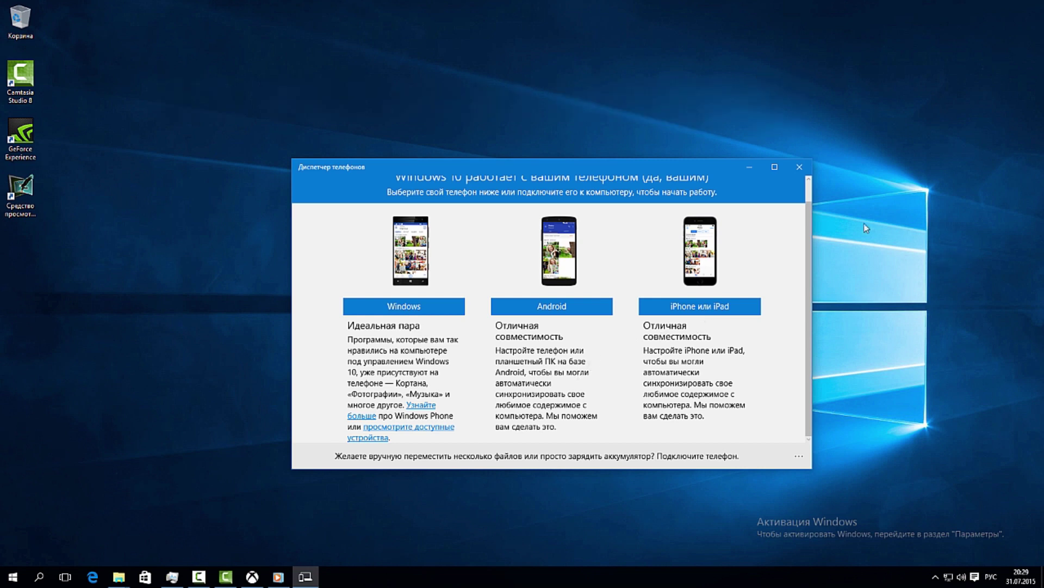
pyautogui.click(799, 166)
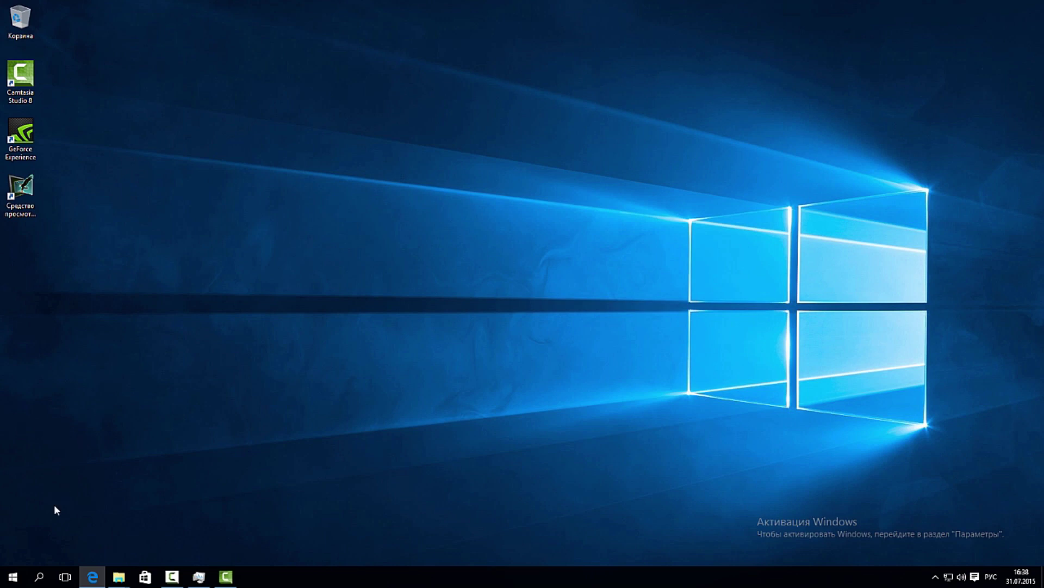
# Show the Windows search pane and dismiss it.
pyautogui.click(38, 577)
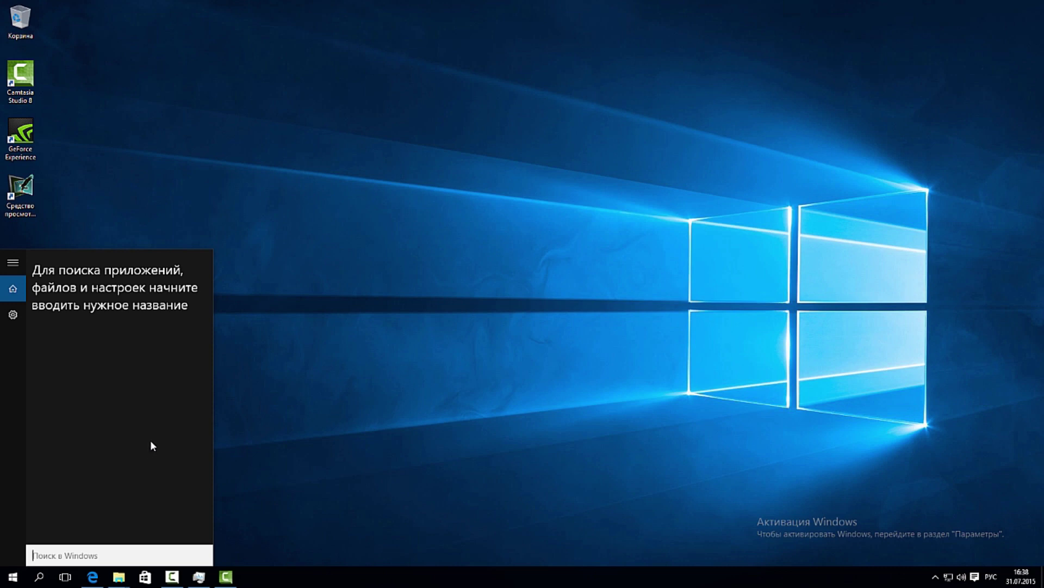
pyautogui.click(379, 387)
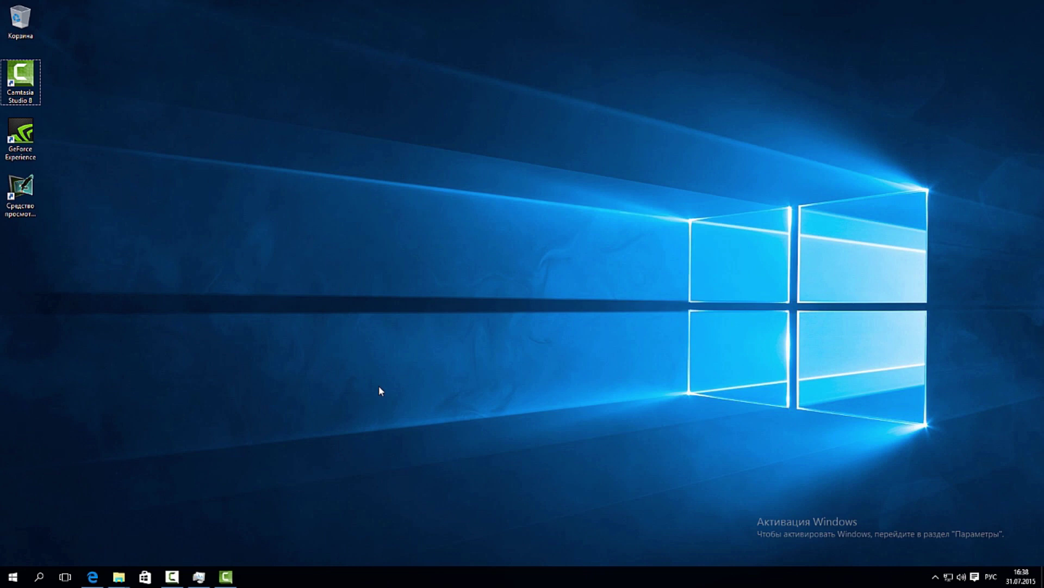
# Switch to Microsoft Edge and look through the open tabs, ending on the page Почему не удается активировать Windows 10.
pyautogui.click(94, 576)
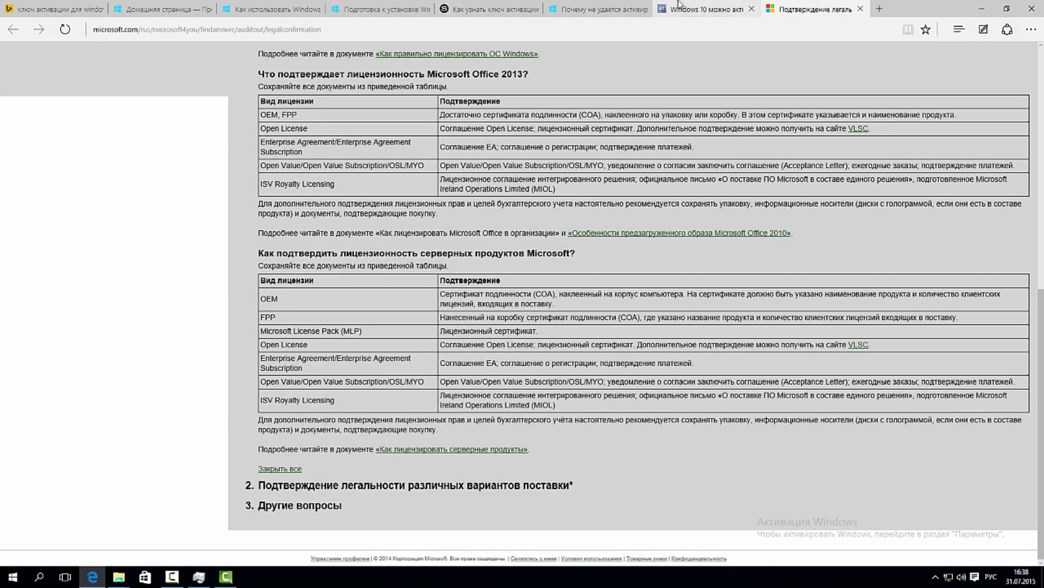
pyautogui.click(707, 9)
pyautogui.click(813, 8)
pyautogui.click(517, 6)
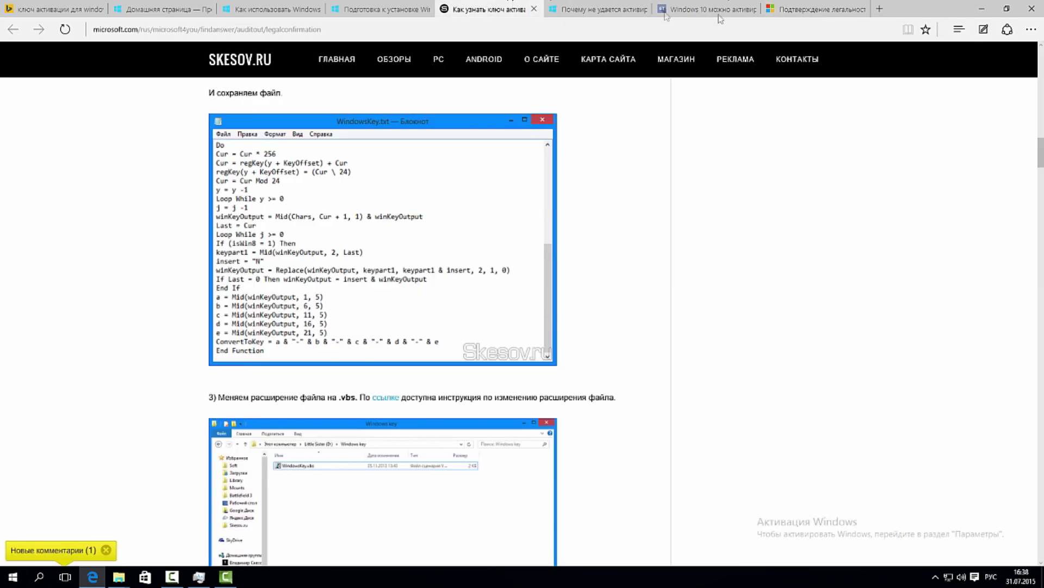
pyautogui.click(272, 8)
pyautogui.click(85, 6)
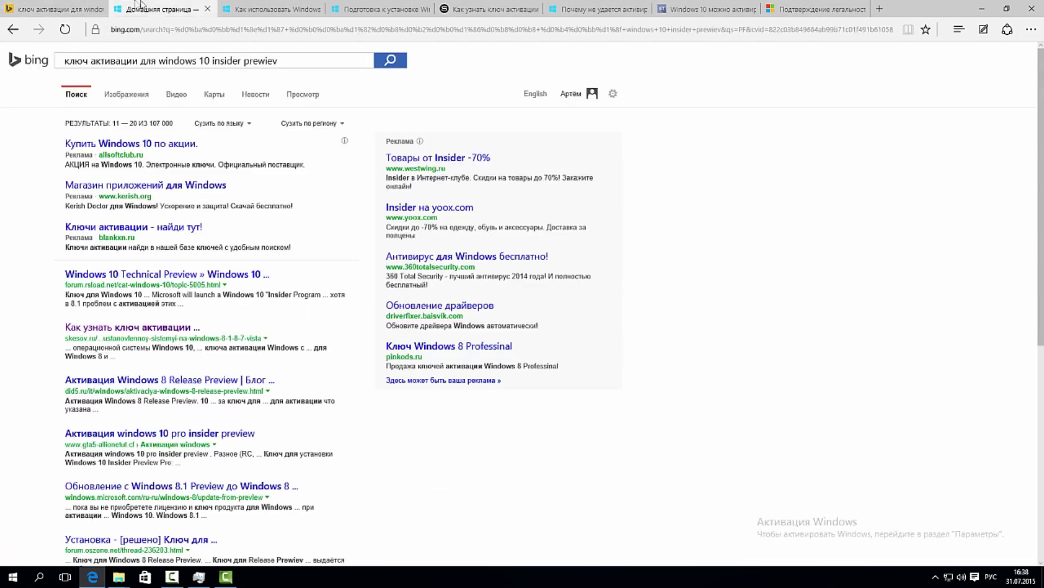
pyautogui.click(163, 9)
pyautogui.click(598, 9)
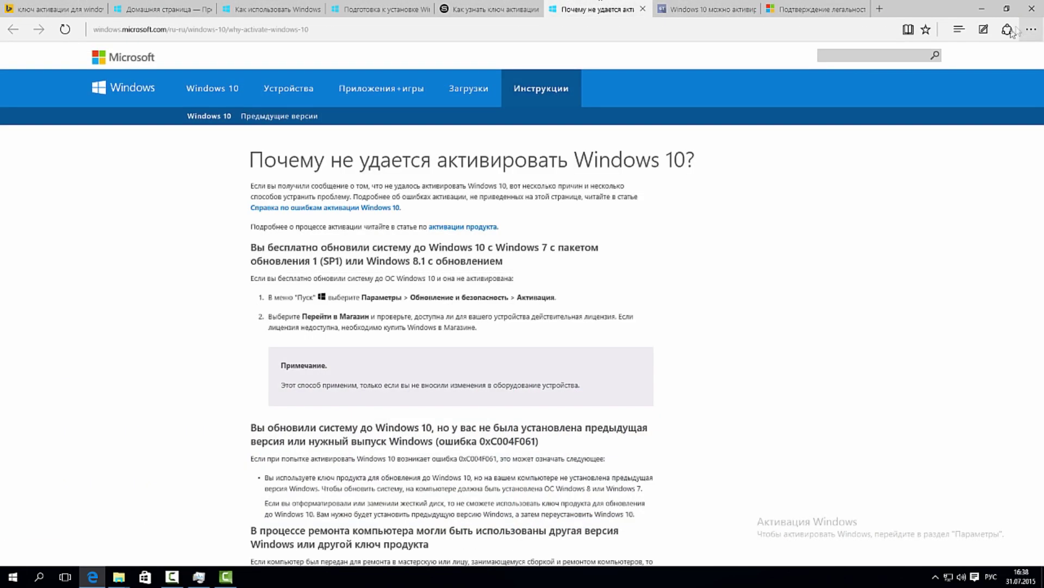
# Show the Edge hub's downloads, Список для чтения, Журнал, and Избранное sections.
pyautogui.click(959, 29)
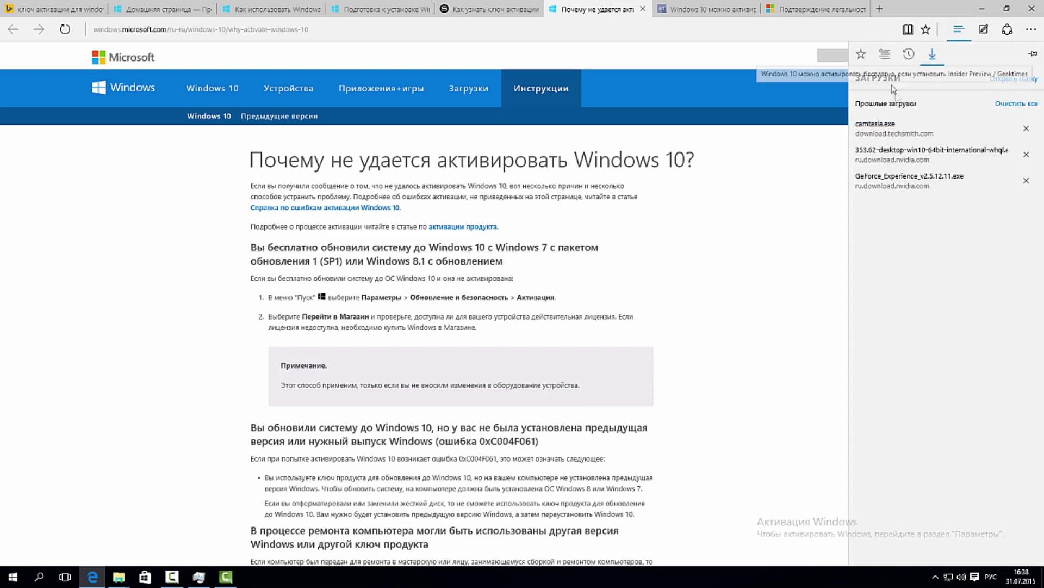
pyautogui.click(895, 57)
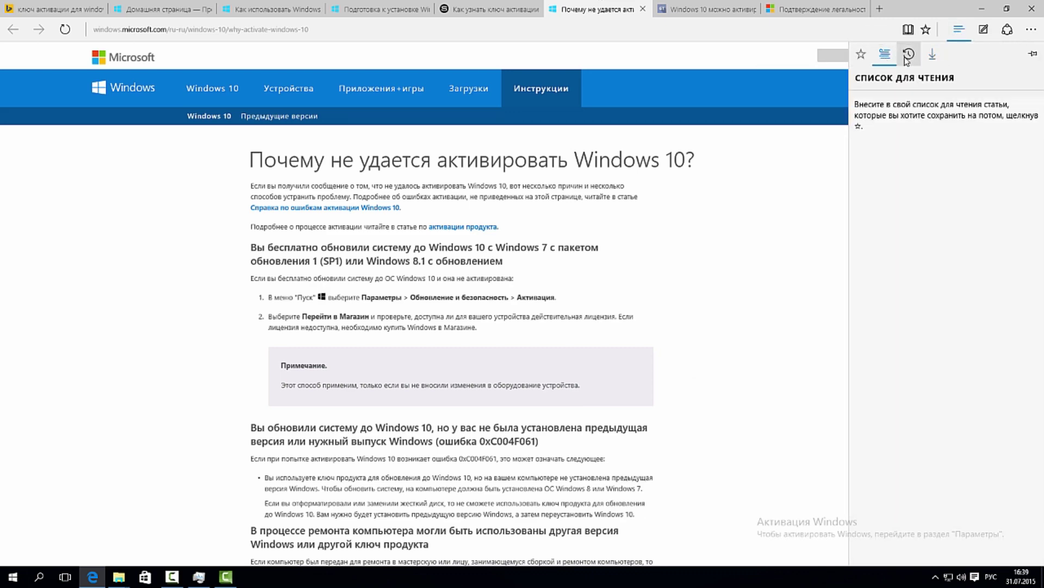
pyautogui.click(907, 57)
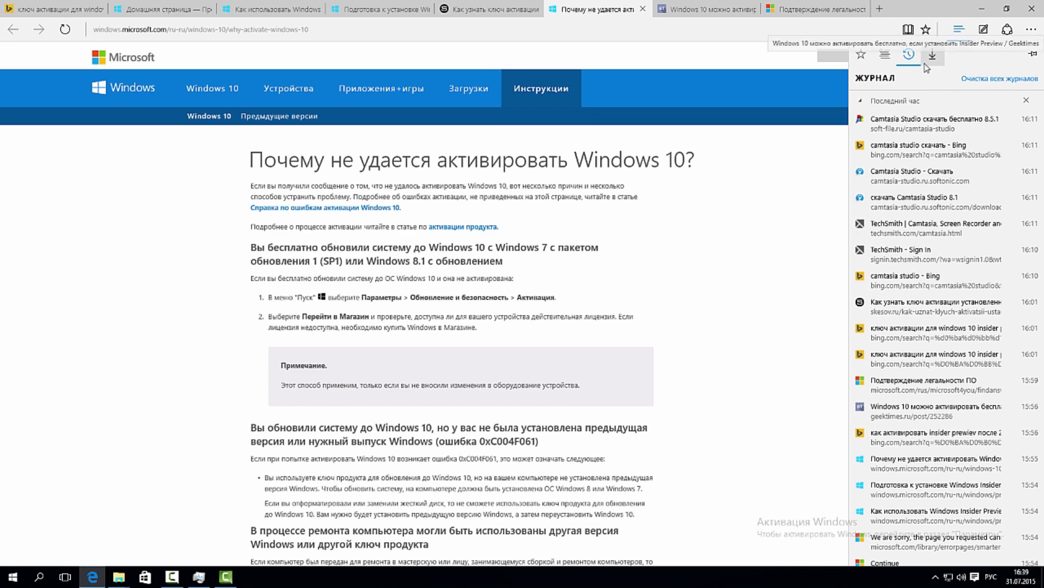
pyautogui.click(860, 57)
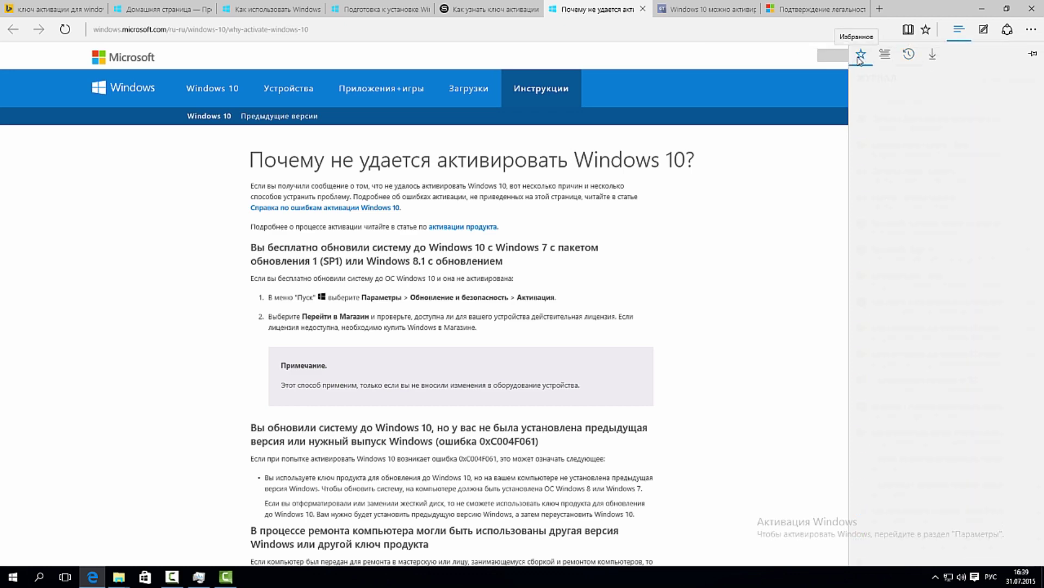
# Look through Настройки in Microsoft Edge, dismiss the settings, and minimize the browser.
pyautogui.click(1031, 30)
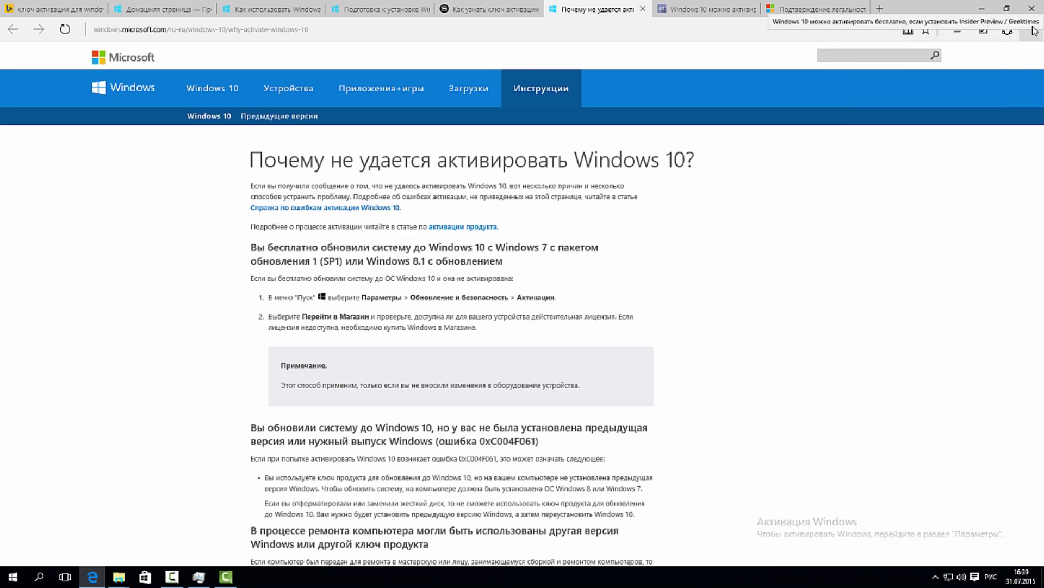
pyautogui.click(1031, 30)
pyautogui.click(878, 283)
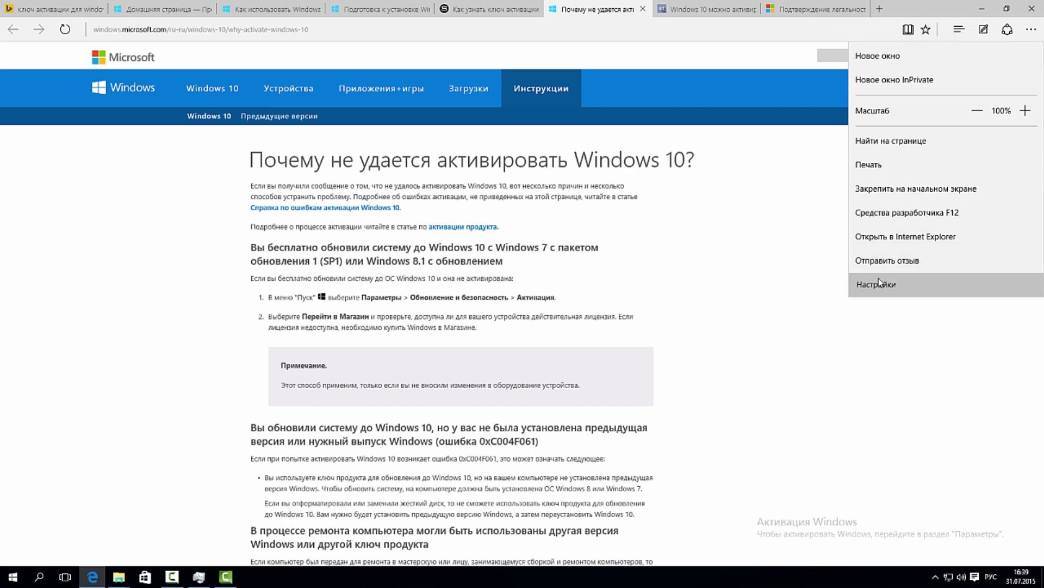
pyautogui.scroll(-2, 900, 332)
pyautogui.scroll(2, 900, 333)
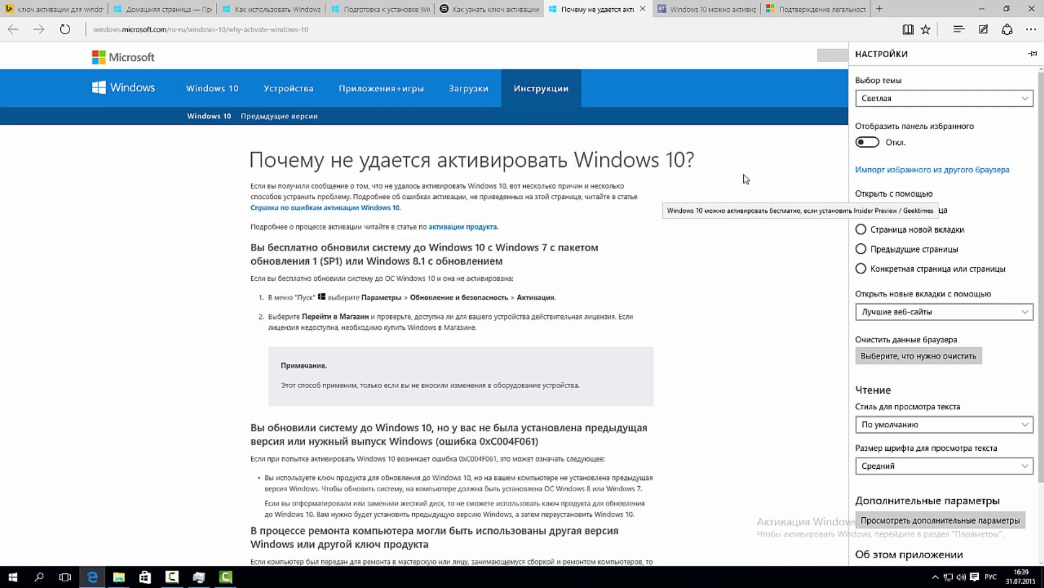
pyautogui.click(758, 168)
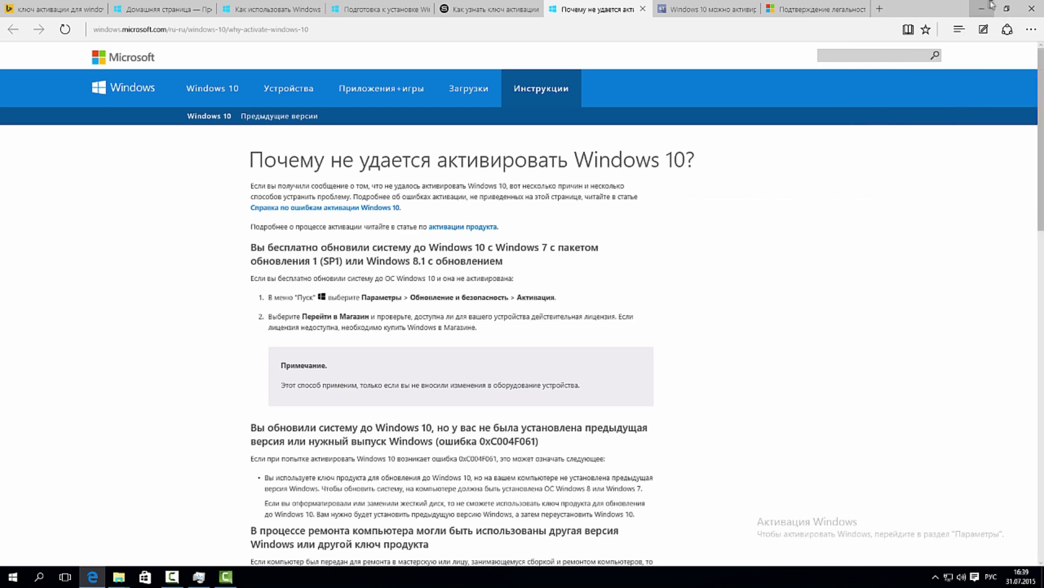
pyautogui.click(989, 8)
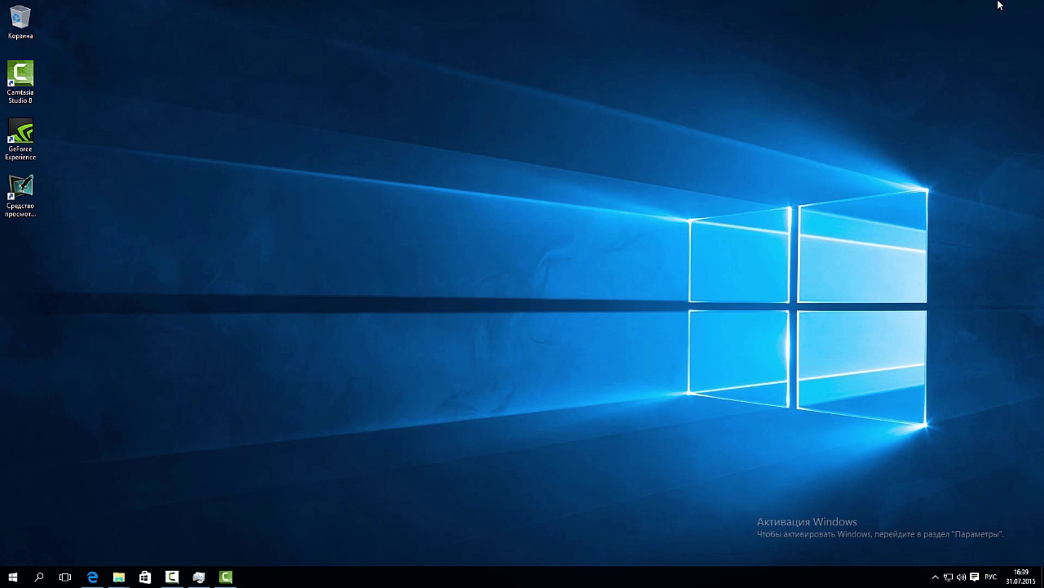
# Switch to Диспетчер задач, move its window toward the desktop's upper left, and enlarge it to show more processes.
pyautogui.click(199, 576)
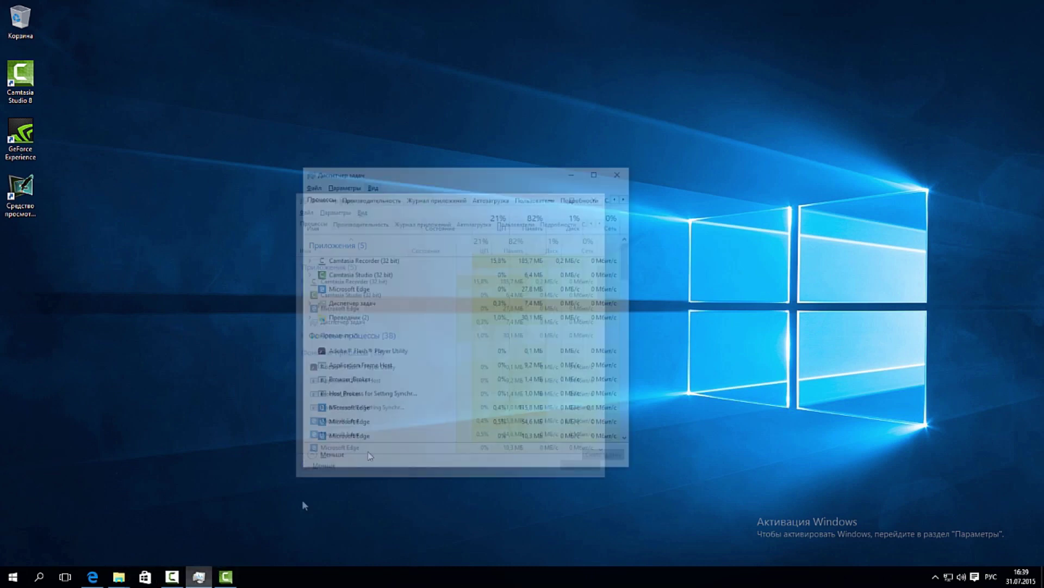
pyautogui.moveTo(435, 136); pyautogui.dragTo(247, 75)
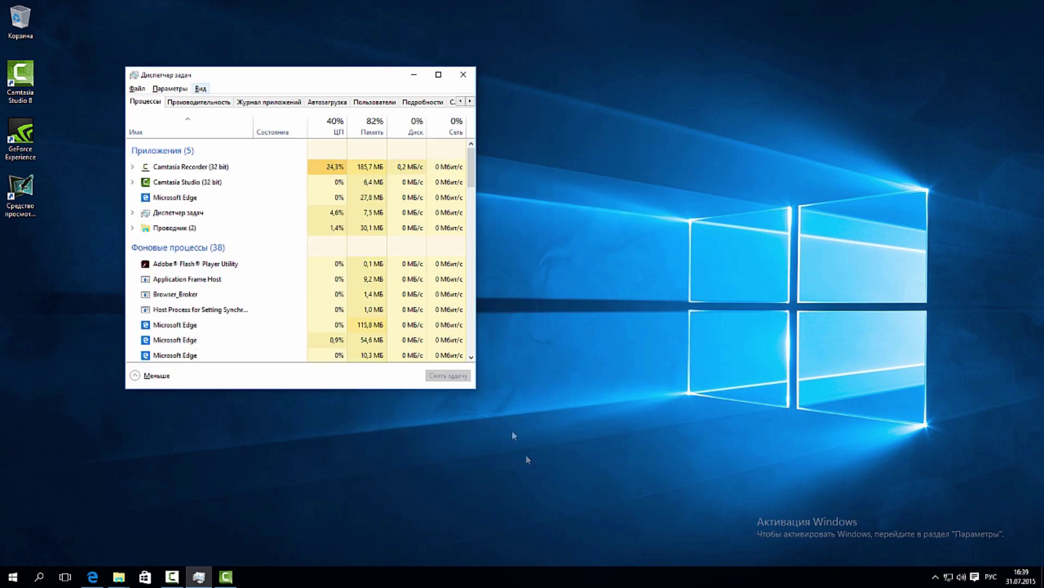
pyautogui.moveTo(476, 389); pyautogui.dragTo(828, 531)
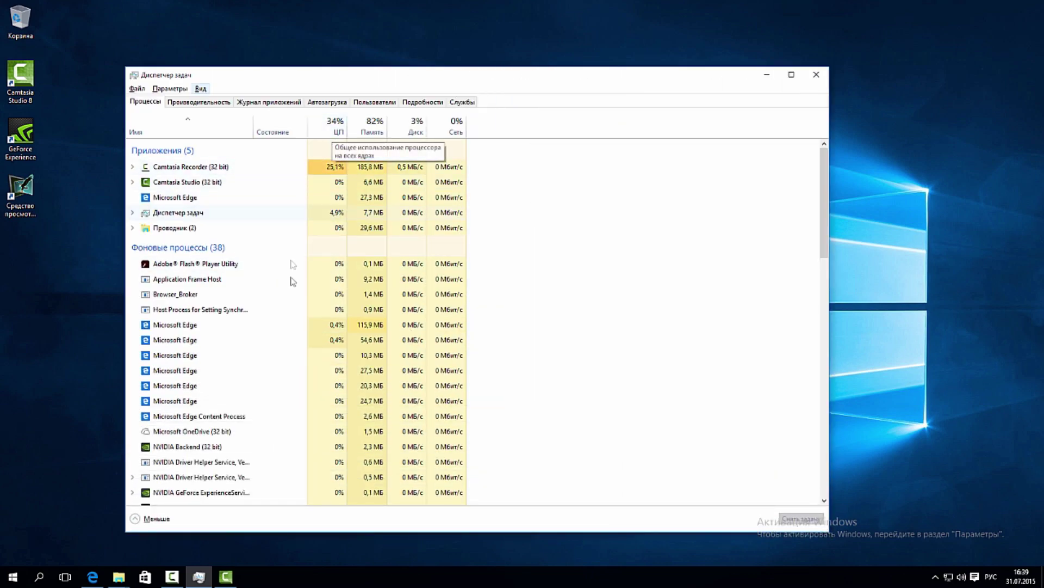
# Examine the resource use of Camtasia Recorder and the Microsoft Edge background processes under Процессы.
pyautogui.click(276, 172)
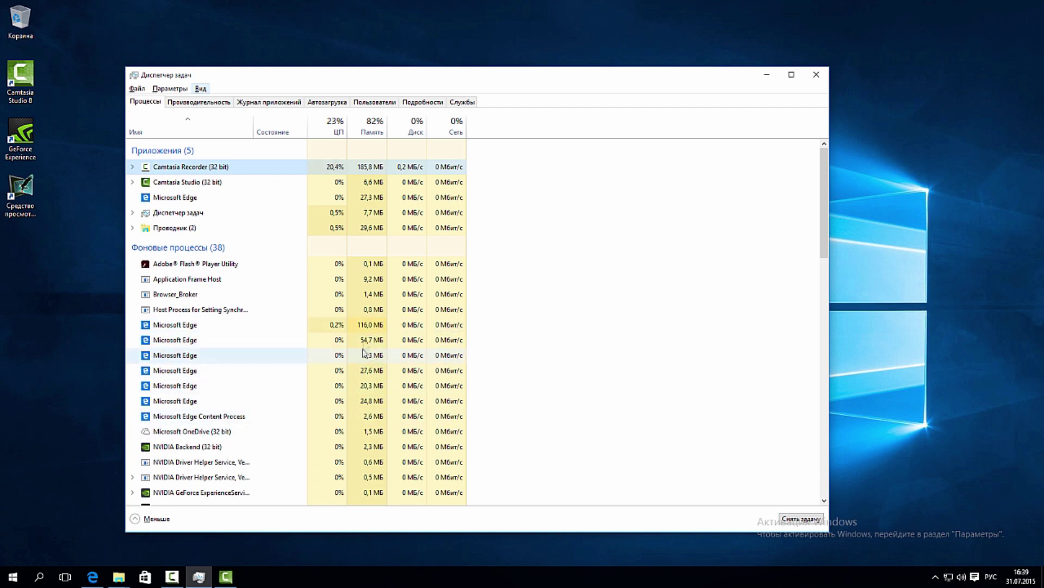
pyautogui.click(371, 326)
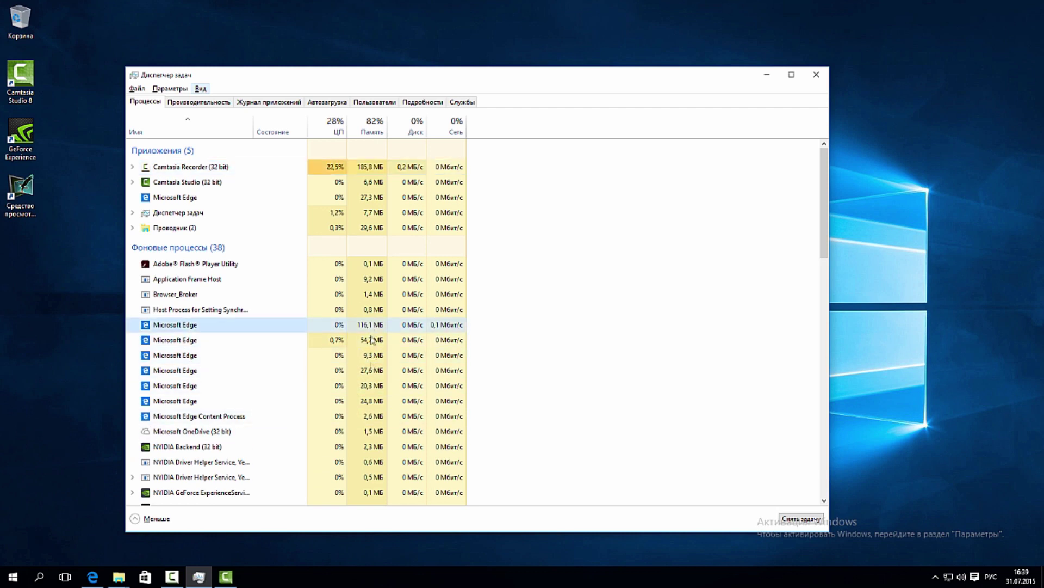
pyautogui.click(371, 402)
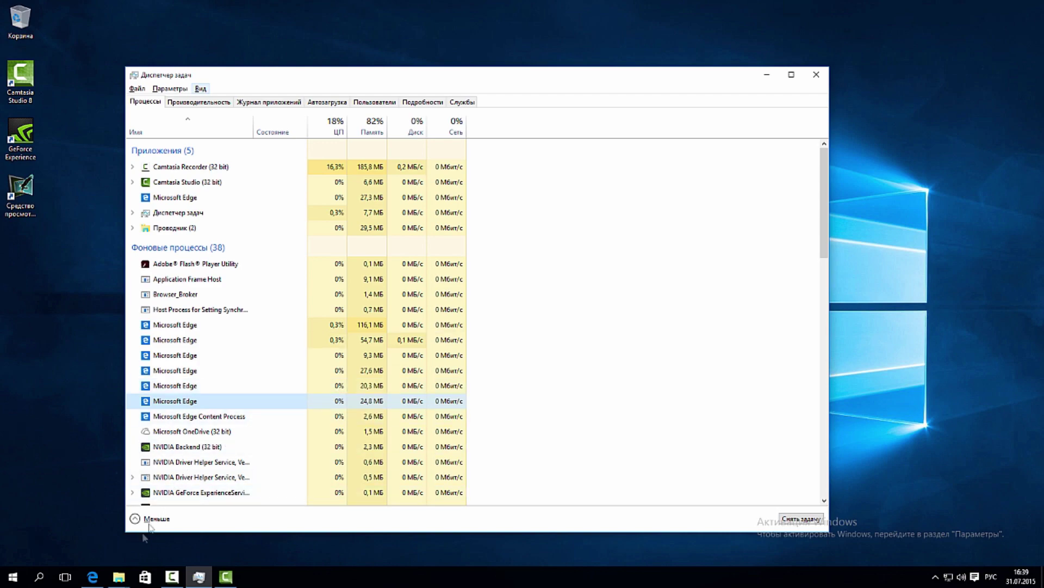
# Switch to Microsoft Edge, cycle through its open tabs to Подтверждение легальности, and minimize the browser.
pyautogui.click(92, 577)
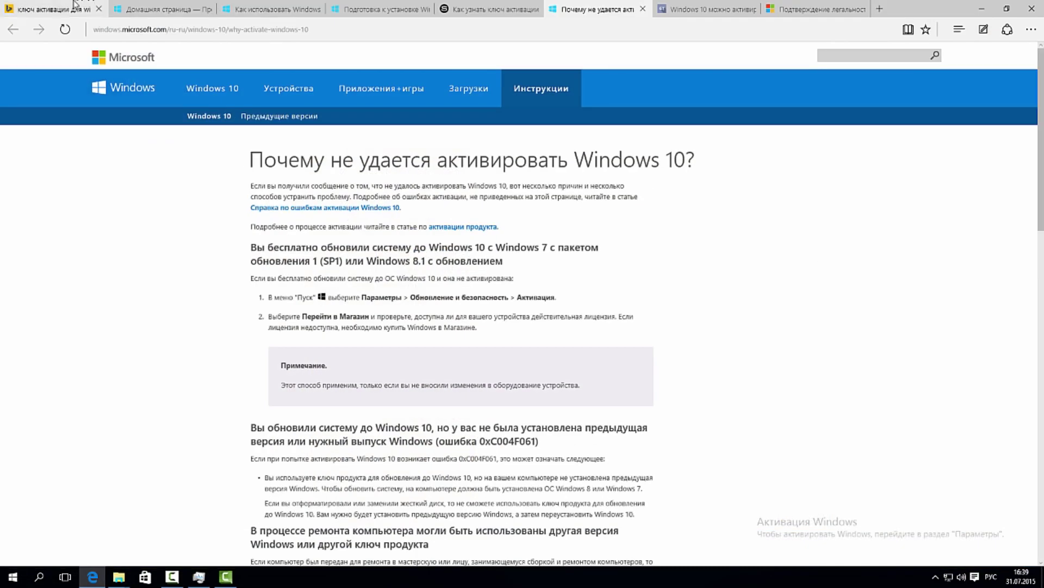
pyautogui.click(54, 9)
pyautogui.click(267, 6)
pyautogui.click(375, 7)
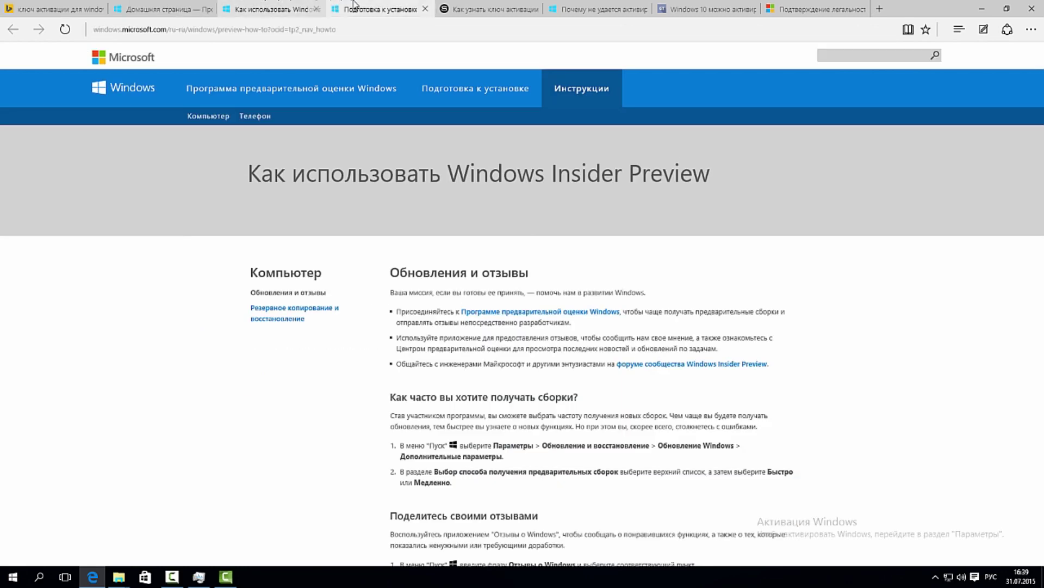
pyautogui.click(485, 6)
pyautogui.click(593, 6)
pyautogui.click(689, 4)
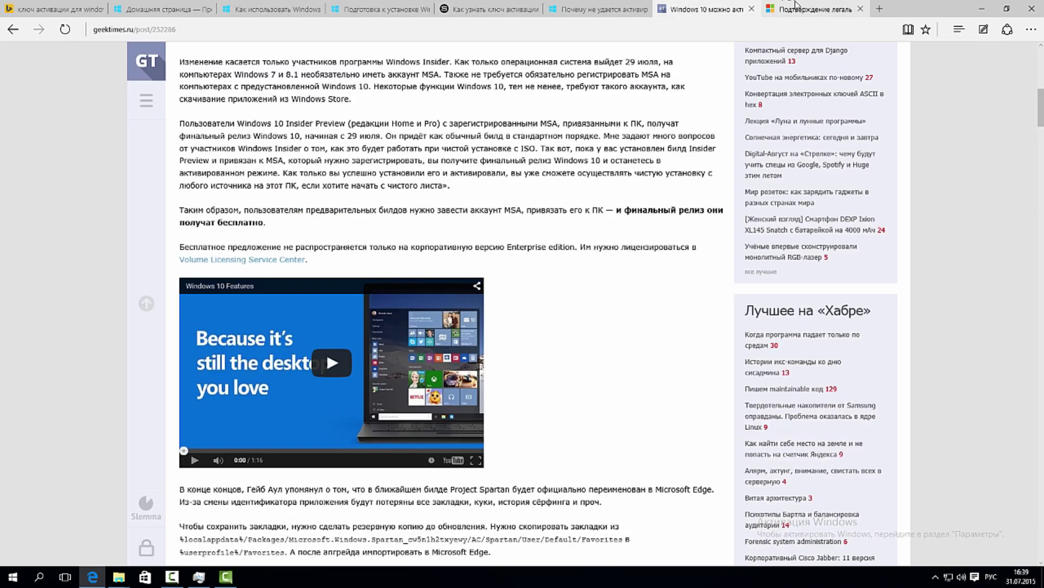
pyautogui.click(816, 8)
pyautogui.click(982, 8)
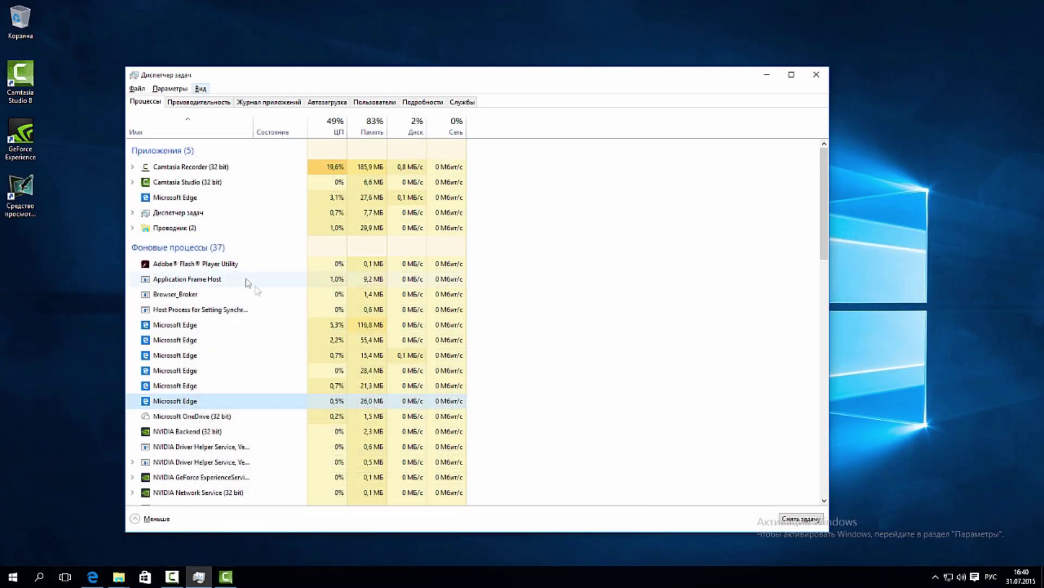
# Shift the Диспетчер задач window slightly and reduce its width and height.
pyautogui.moveTo(637, 79); pyautogui.dragTo(675, 84)
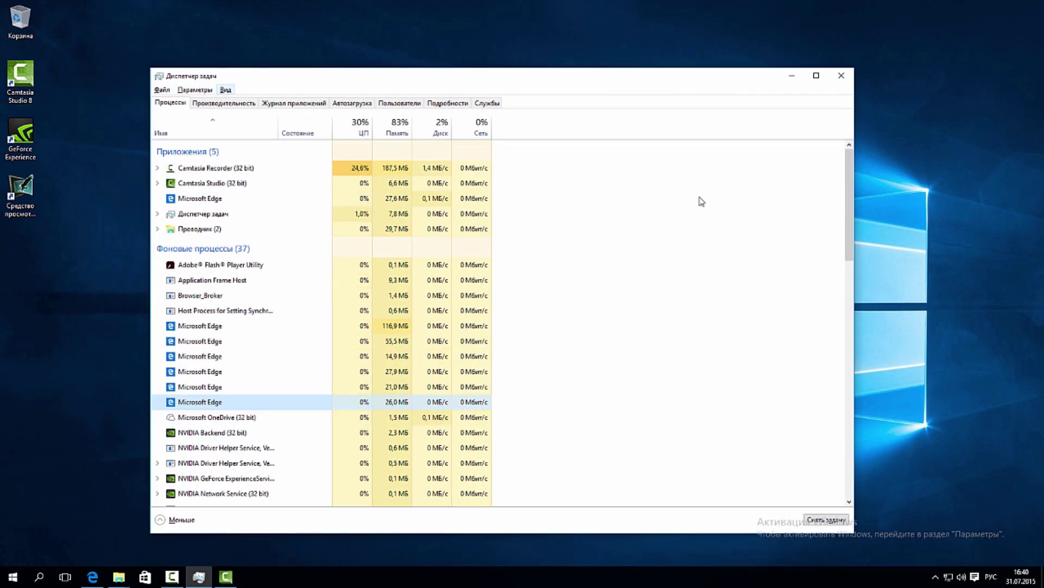
pyautogui.moveTo(853, 532); pyautogui.dragTo(760, 452)
# Open Магазин, browse Домашняя страница down to Топ платных игр and back, and close the store.
pyautogui.click(145, 576)
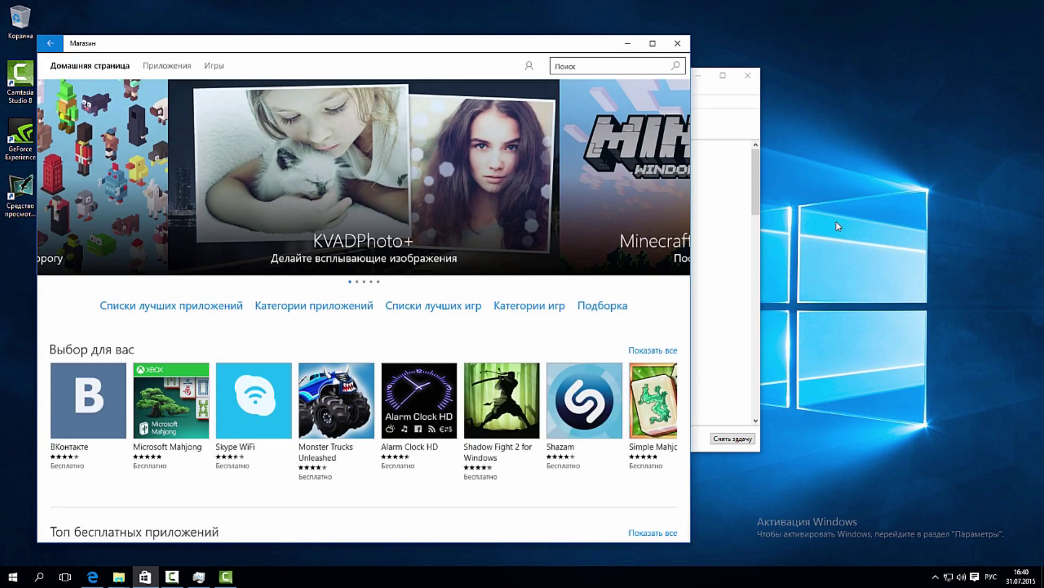
pyautogui.scroll(-12, 473, 175)
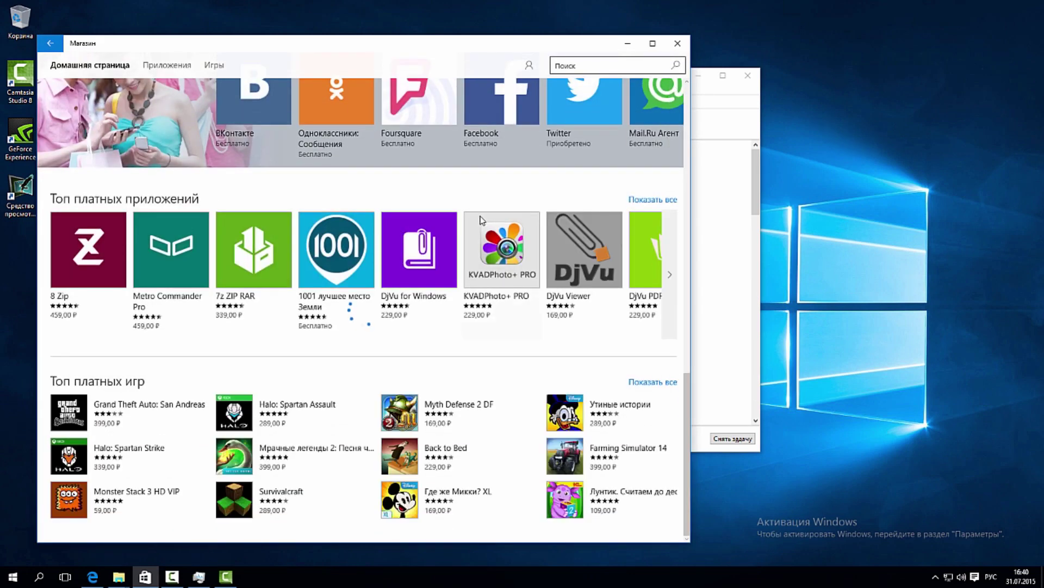
pyautogui.scroll(2, 484, 219)
pyautogui.scroll(10, 484, 219)
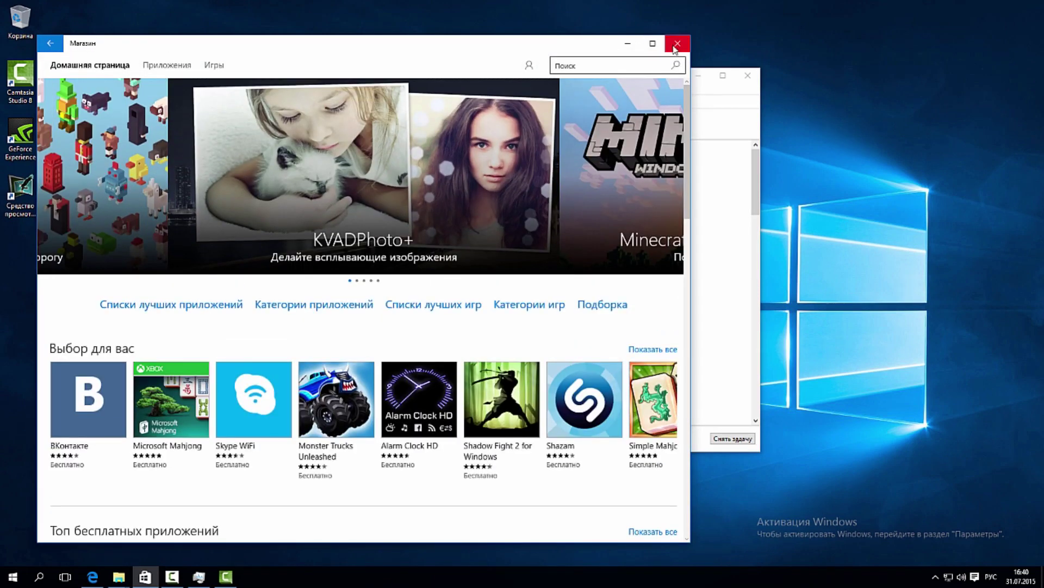
pyautogui.click(677, 45)
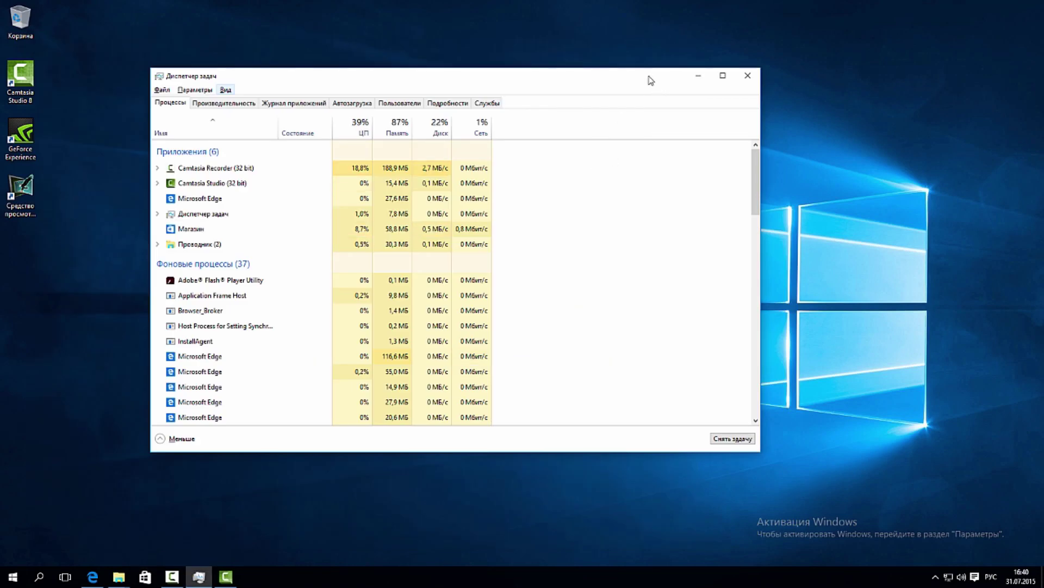
# Reposition the Диспетчер задач window near the desktop icons and make it narrower and slightly taller.
pyautogui.moveTo(622, 79); pyautogui.dragTo(639, 123)
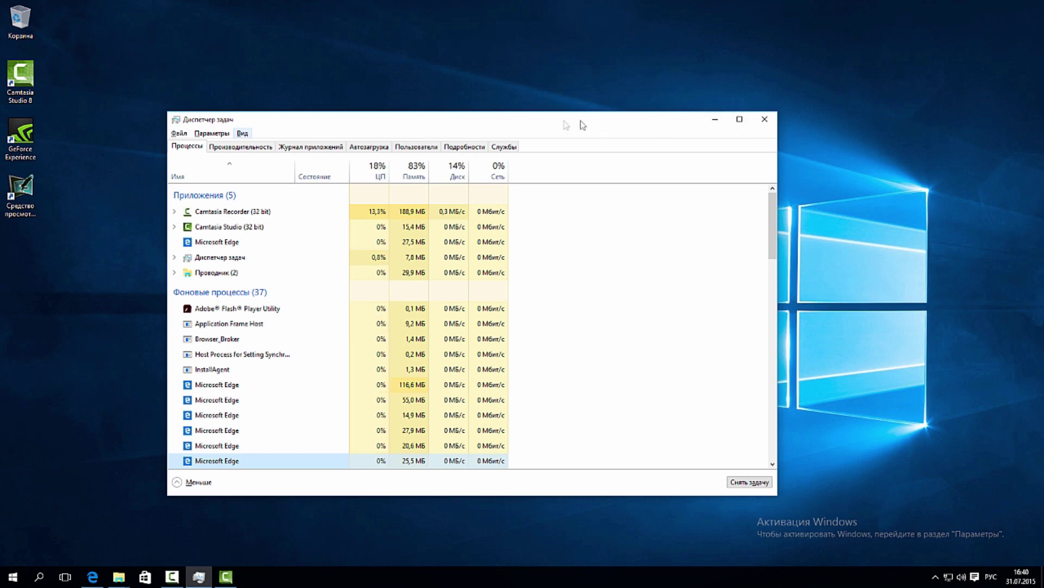
pyautogui.moveTo(583, 124); pyautogui.dragTo(520, 119)
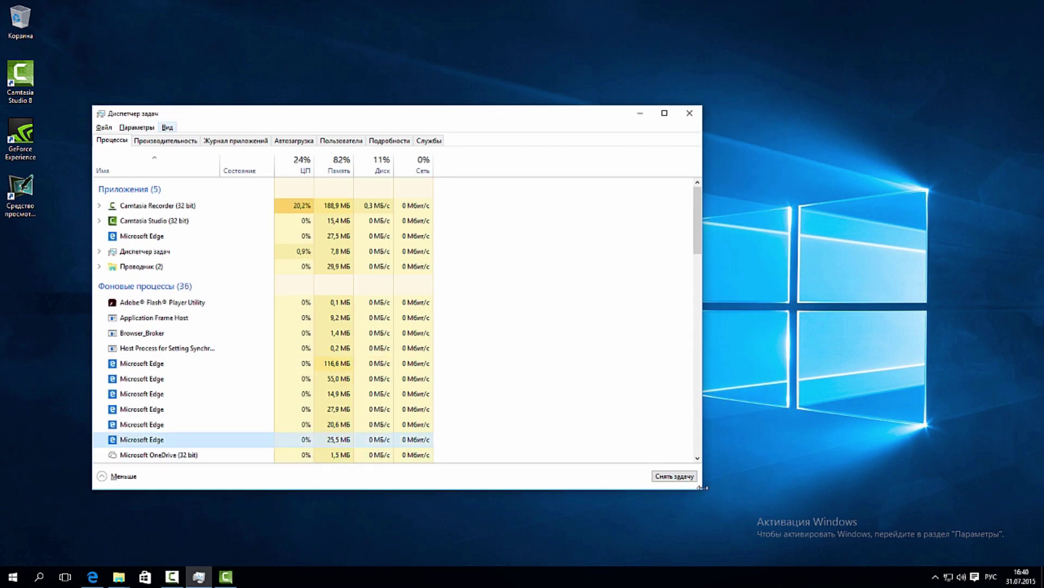
pyautogui.moveTo(698, 492); pyautogui.dragTo(566, 510)
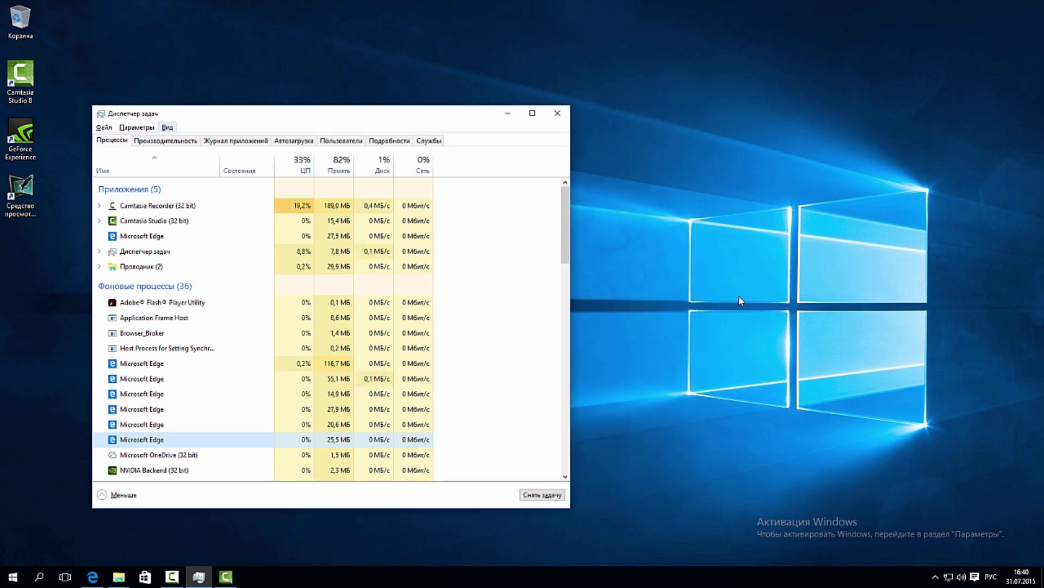